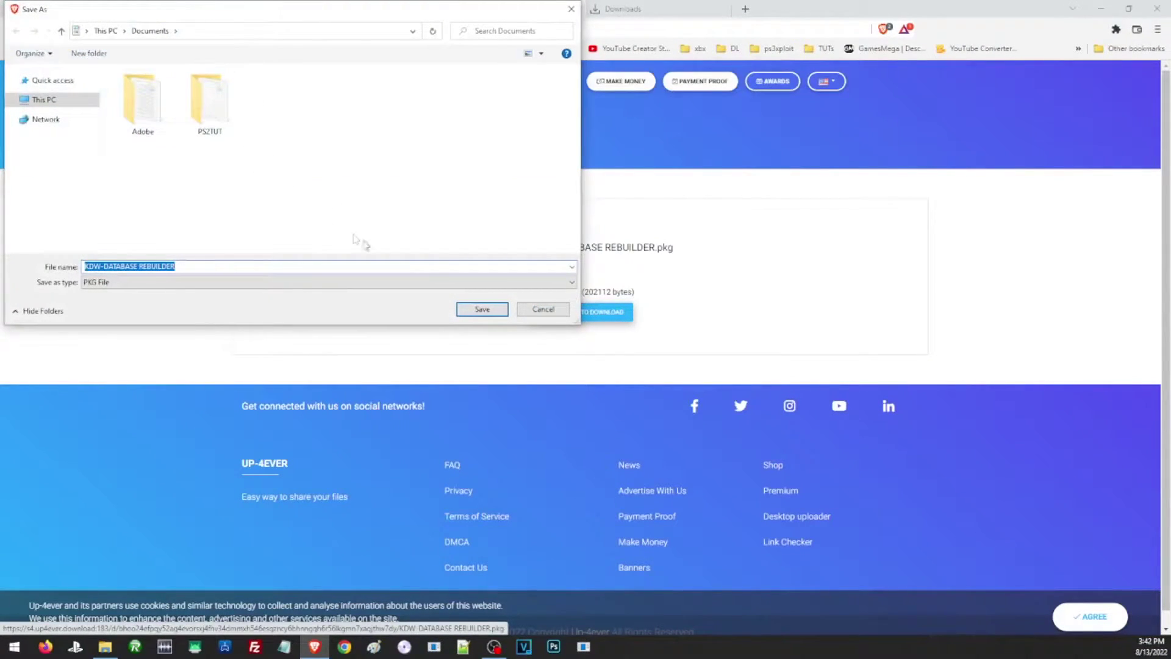
Save the KDW-DATABASE REBUILDER PKG file in the Documents folder.
{"action": "left_click", "coordinate": [477, 310]}
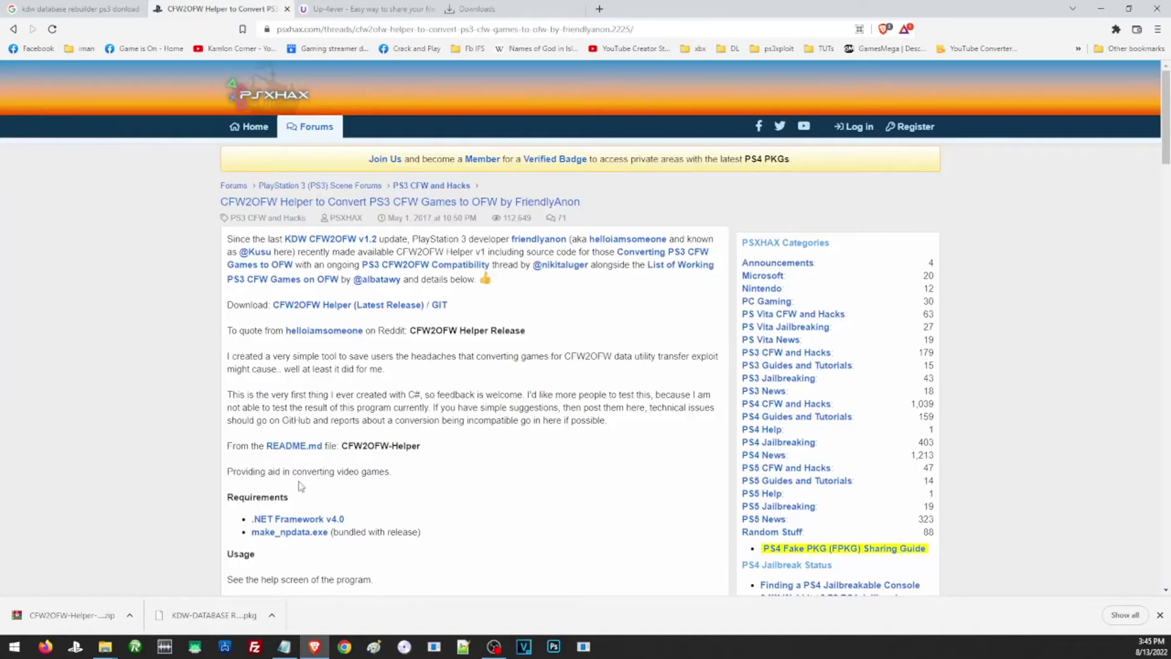
Download release.zip for CFW2OFW Helper v13 from the tool's GitHub releases page and save it in Documents.
{"action": "left_click", "coordinate": [319, 305]}
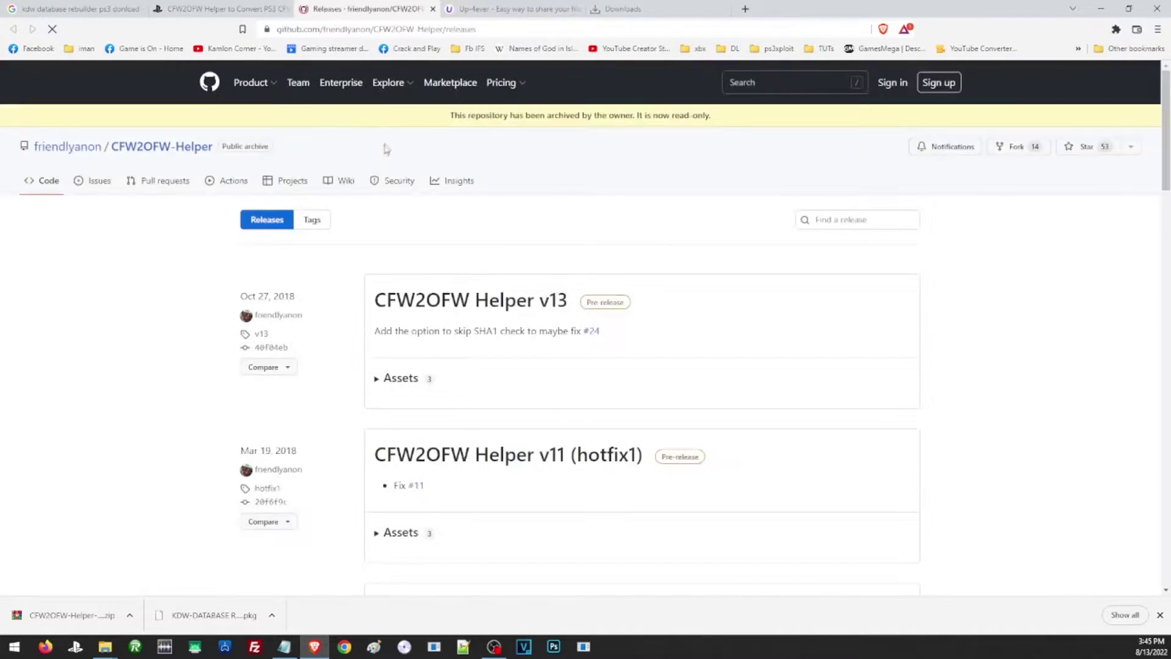
{"action": "scroll", "coordinate": [544, 260], "scroll_direction": "down", "scroll_amount": 3}
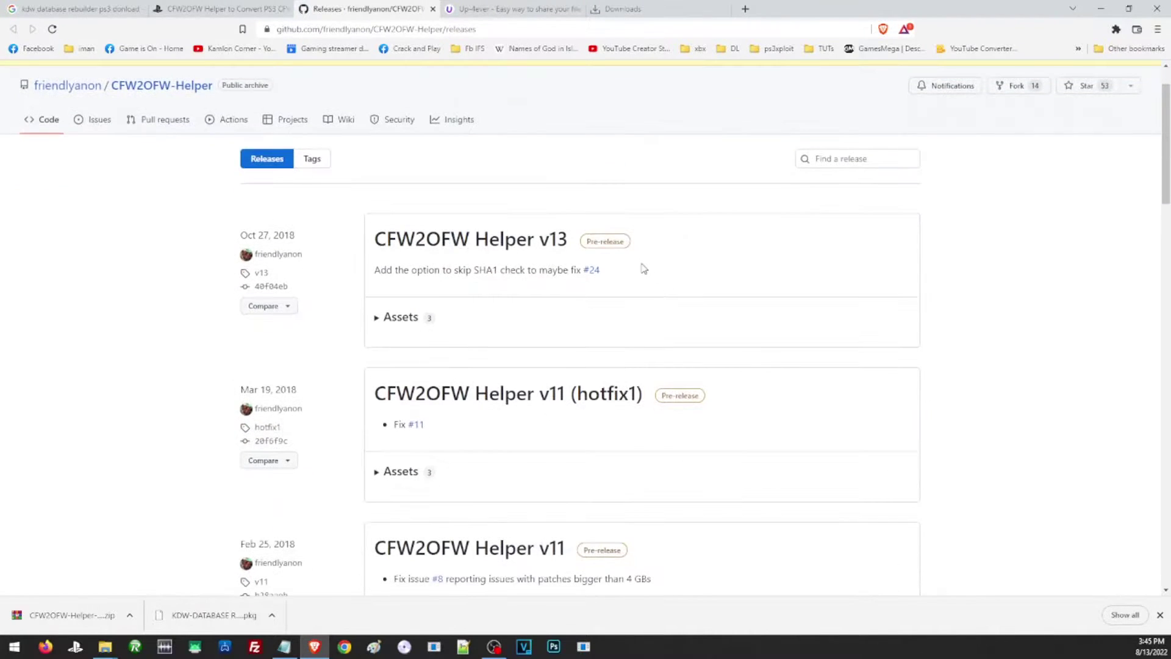
{"action": "scroll", "coordinate": [561, 214], "scroll_direction": "up", "scroll_amount": 1}
{"action": "left_click", "coordinate": [500, 176]}
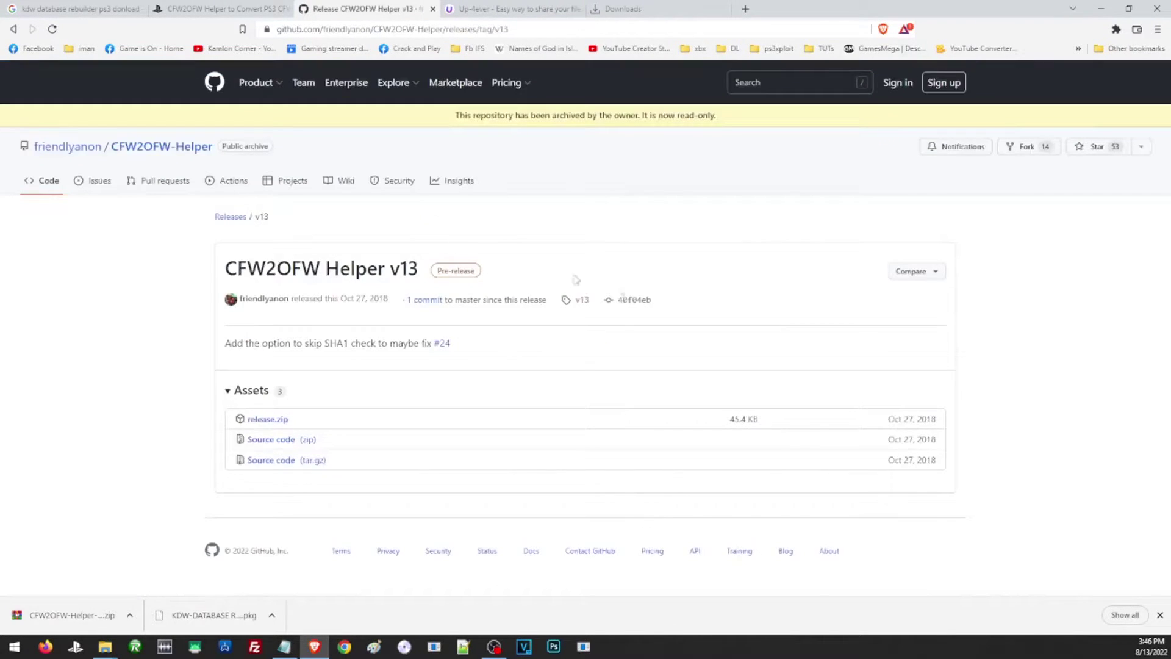
{"action": "left_click", "coordinate": [267, 419]}
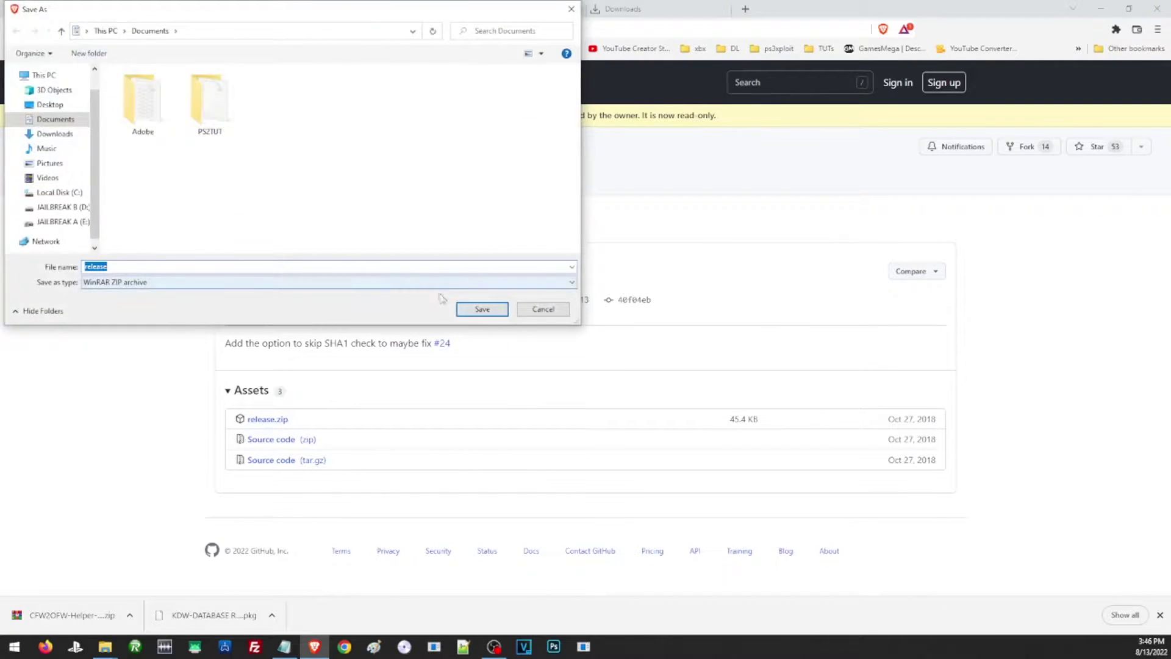
{"action": "left_click", "coordinate": [483, 310]}
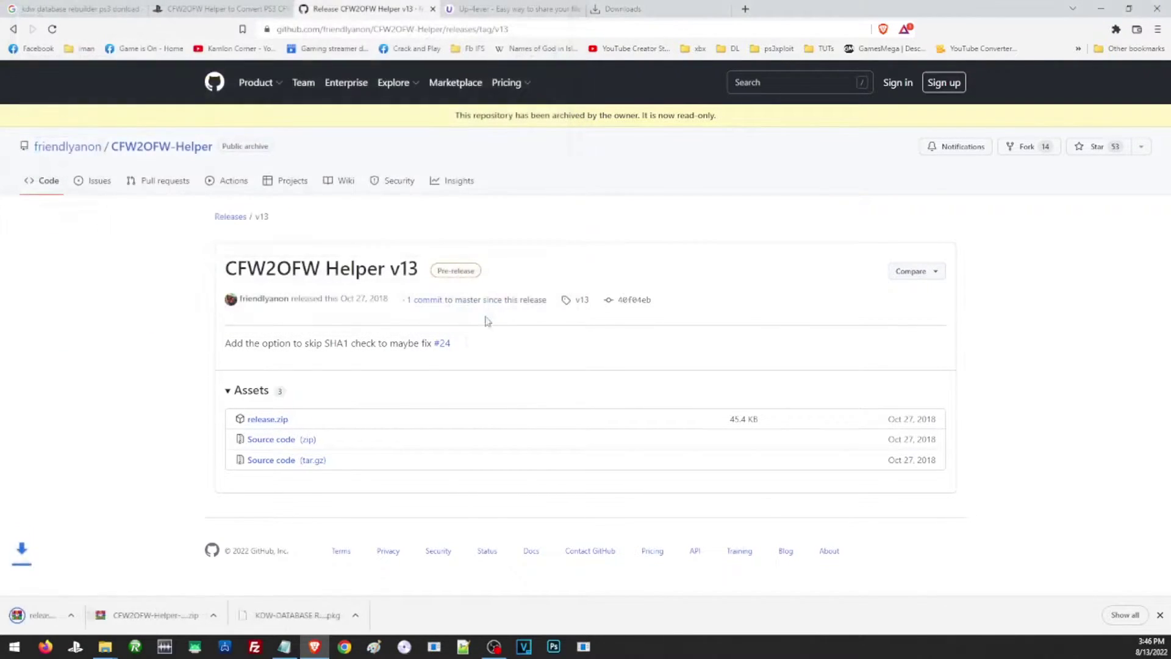
Extract the downloaded release.zip into its own release folder in Documents and open that folder.
{"action": "left_click", "coordinate": [129, 615]}
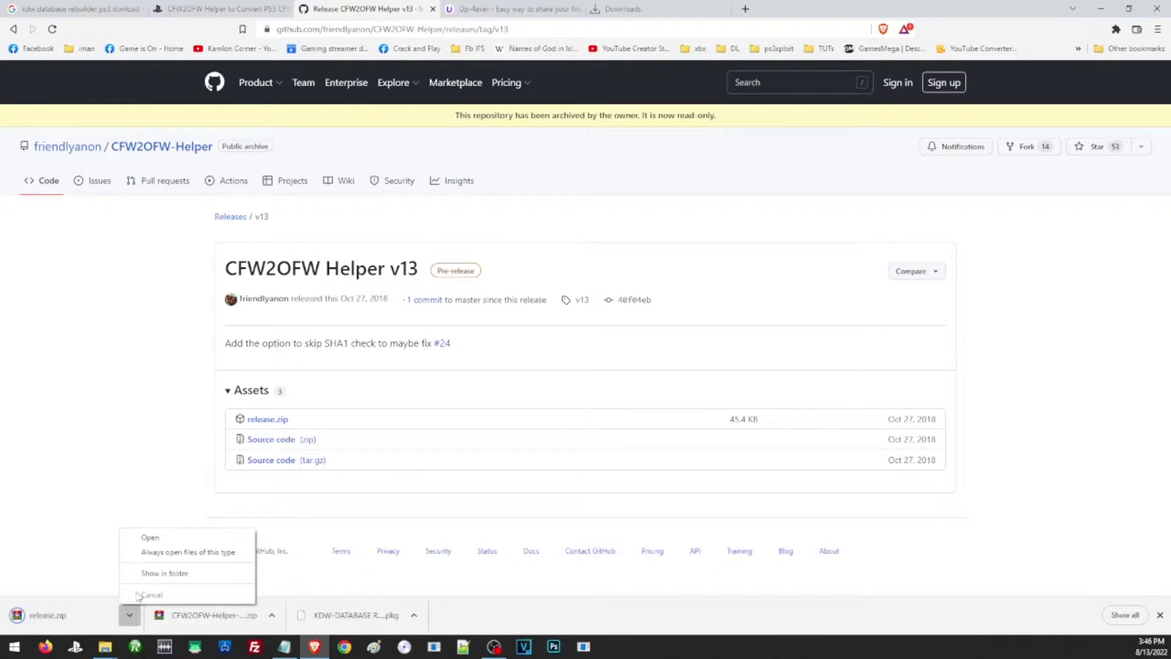
{"action": "left_click", "coordinate": [164, 574]}
{"action": "right_click", "coordinate": [491, 312]}
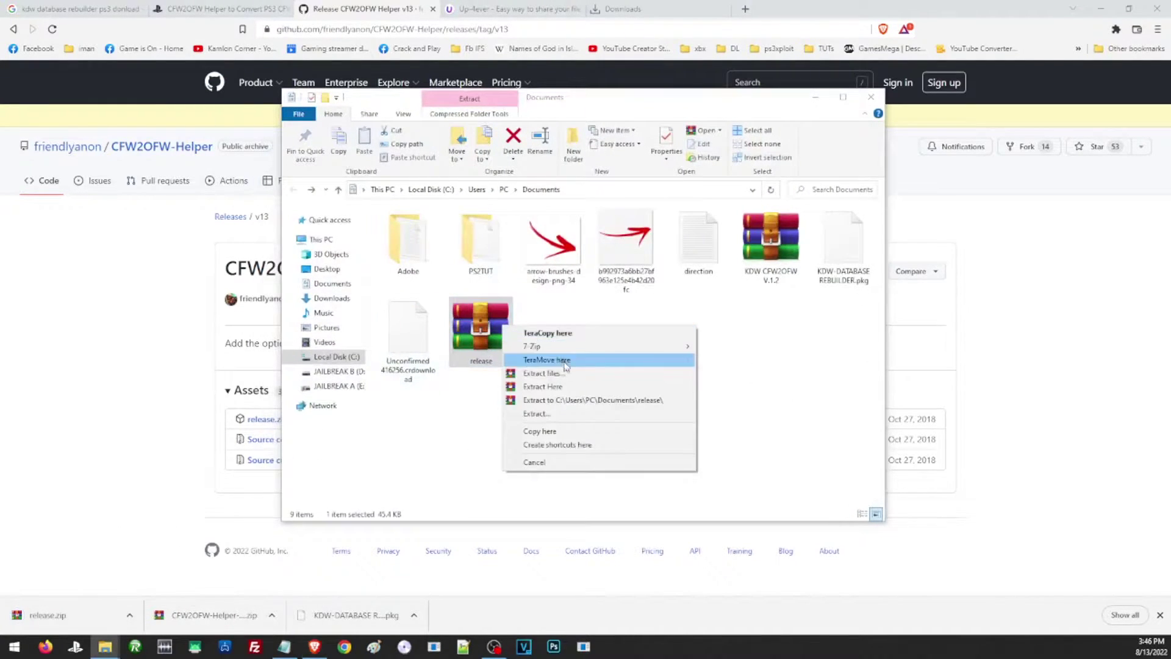
{"action": "left_click", "coordinate": [573, 400]}
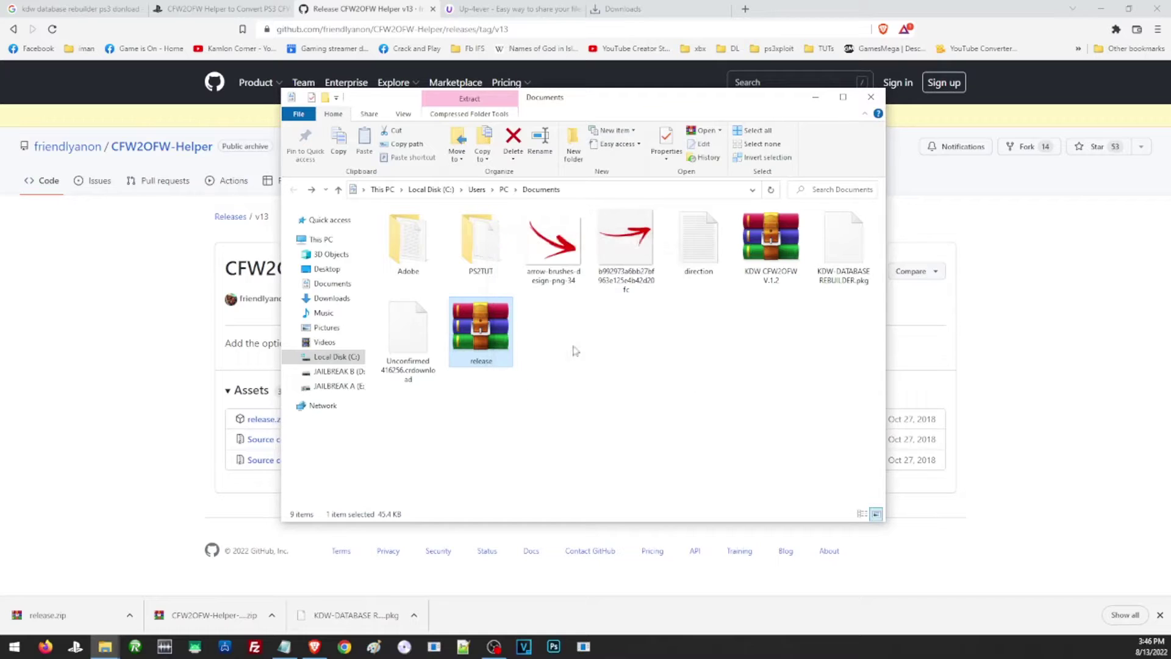
{"action": "double_click", "coordinate": [555, 241]}
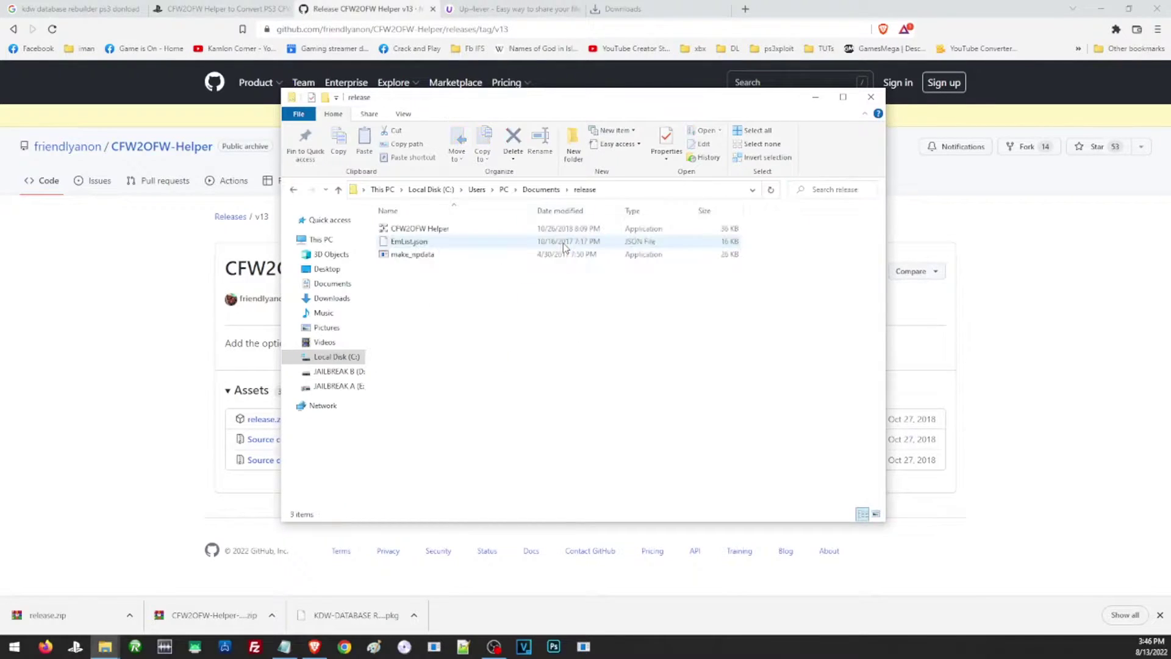
{"action": "left_click_drag", "start_coordinate": [416, 271], "coordinate": [424, 224]}
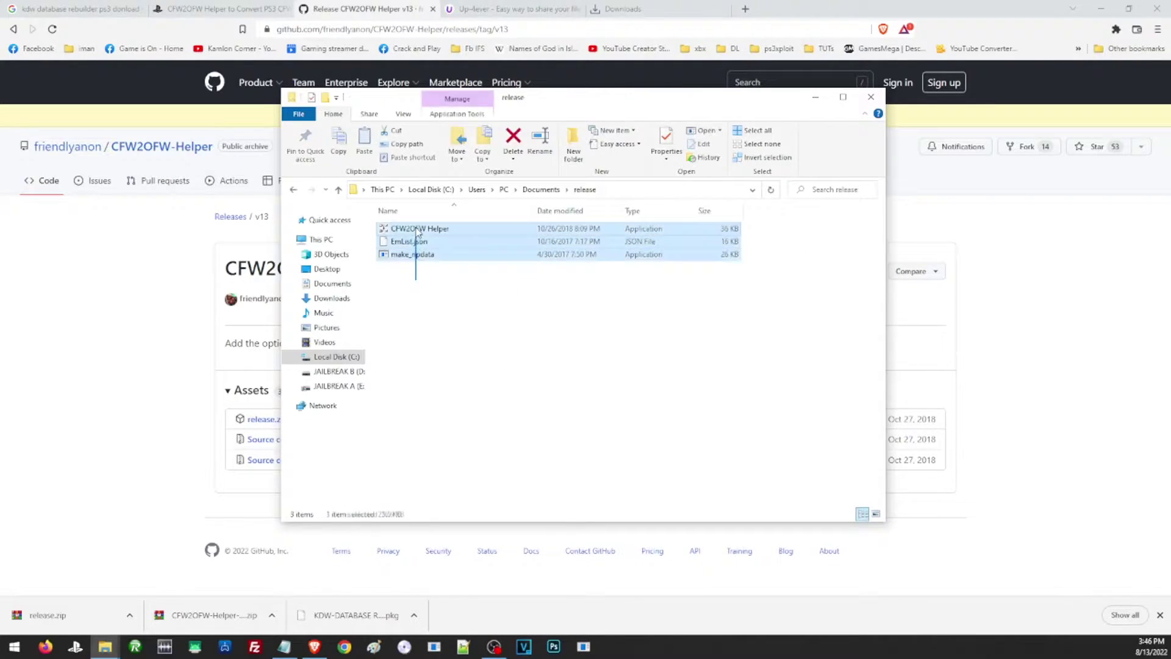
{"action": "left_click", "coordinate": [429, 281]}
{"action": "left_click_drag", "start_coordinate": [422, 274], "coordinate": [429, 233]}
{"action": "left_click", "coordinate": [455, 313]}
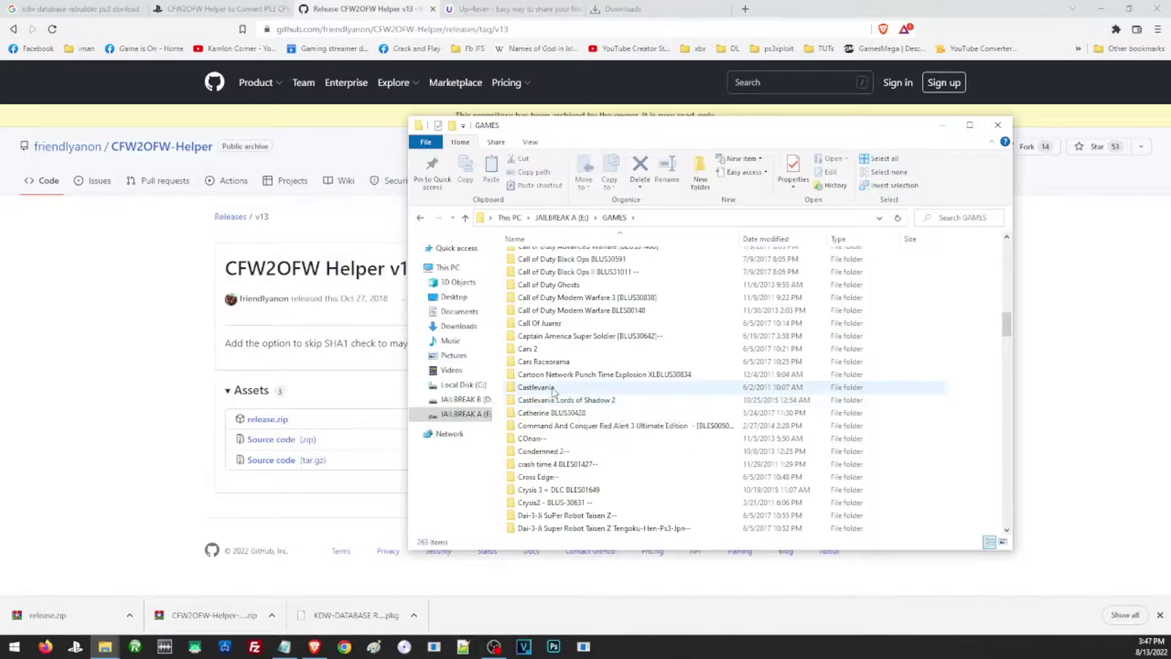
Copy the PS3_GAME folder from the Castlevania folder inside GAMES on the JAILBREAK A drive.
{"action": "left_click", "coordinate": [551, 401]}
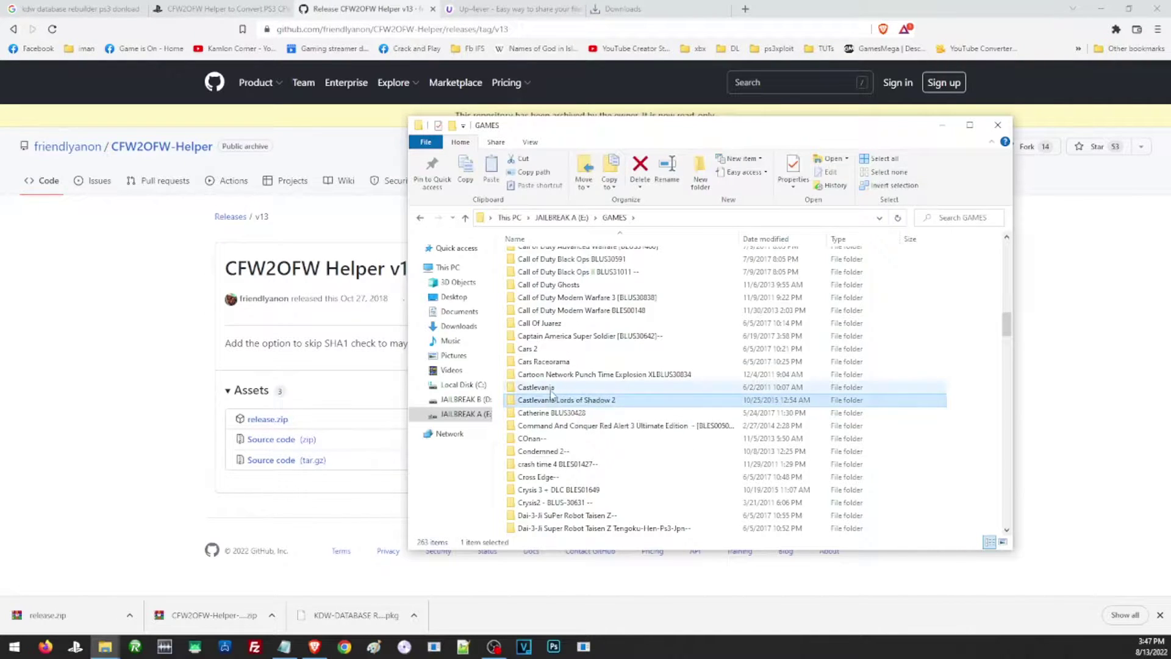
{"action": "double_click", "coordinate": [553, 389]}
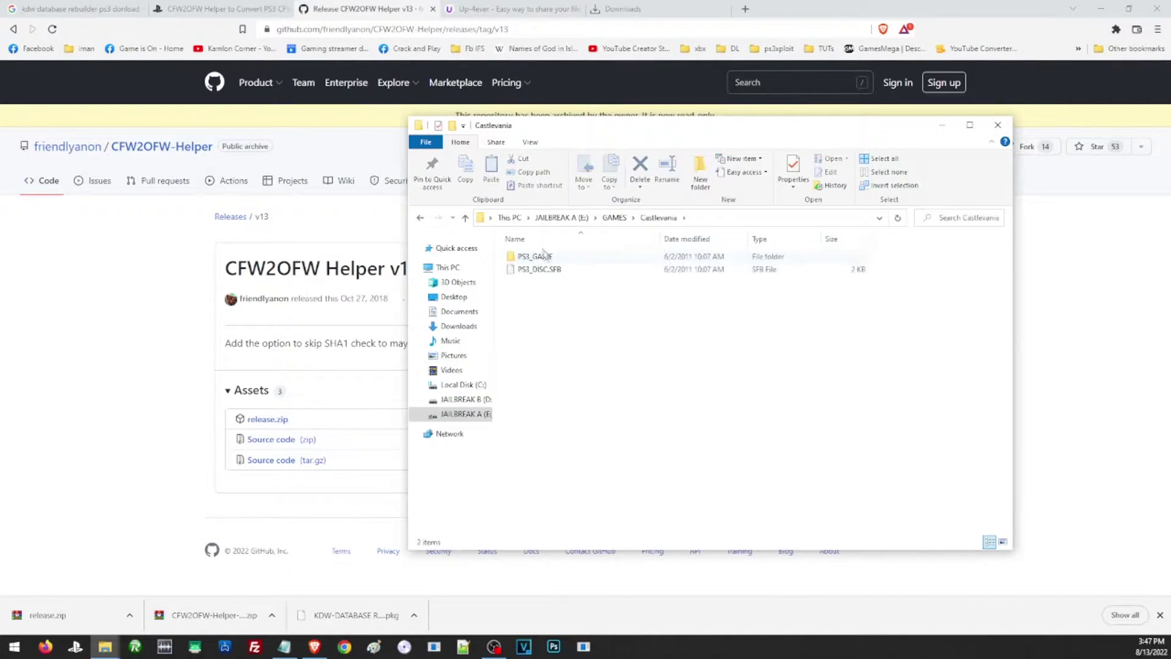
{"action": "left_click", "coordinate": [421, 218]}
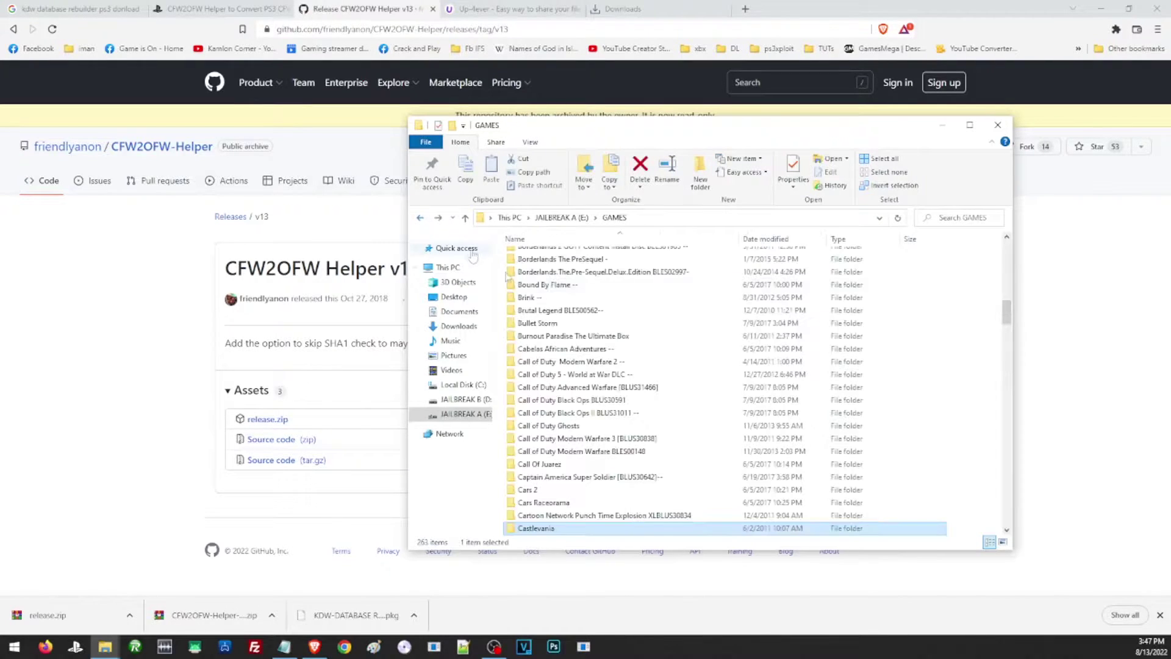
{"action": "scroll", "coordinate": [540, 458], "scroll_direction": "down", "scroll_amount": 2}
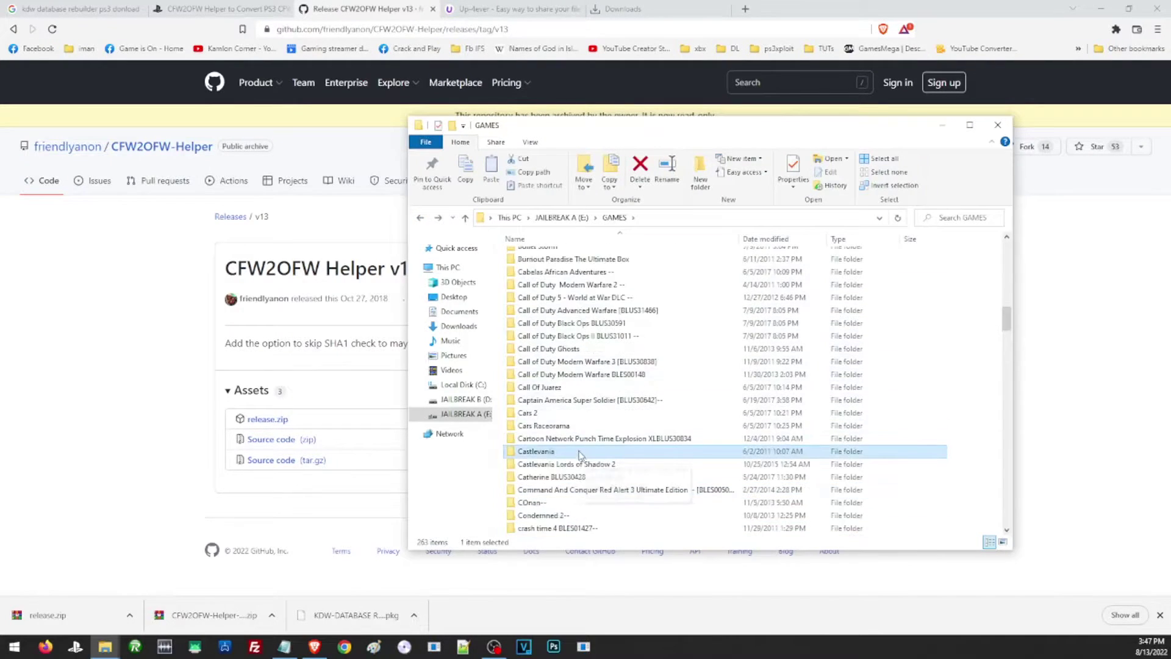
{"action": "double_click", "coordinate": [540, 452]}
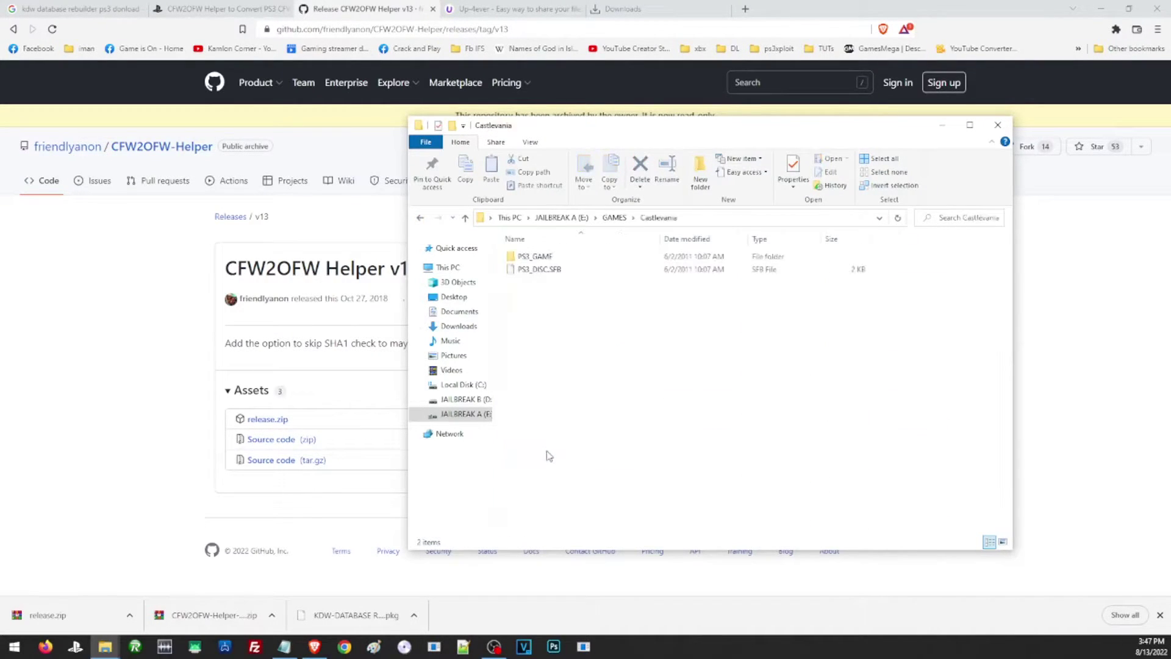
{"action": "left_click", "coordinate": [541, 257]}
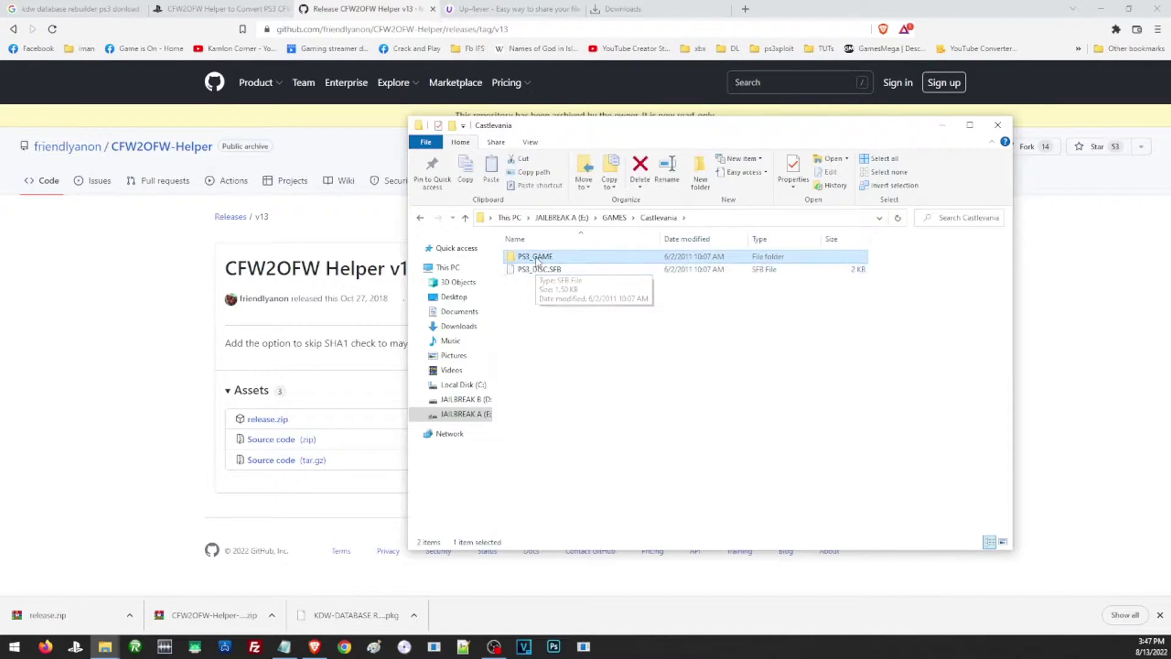
{"action": "right_click", "coordinate": [537, 258]}
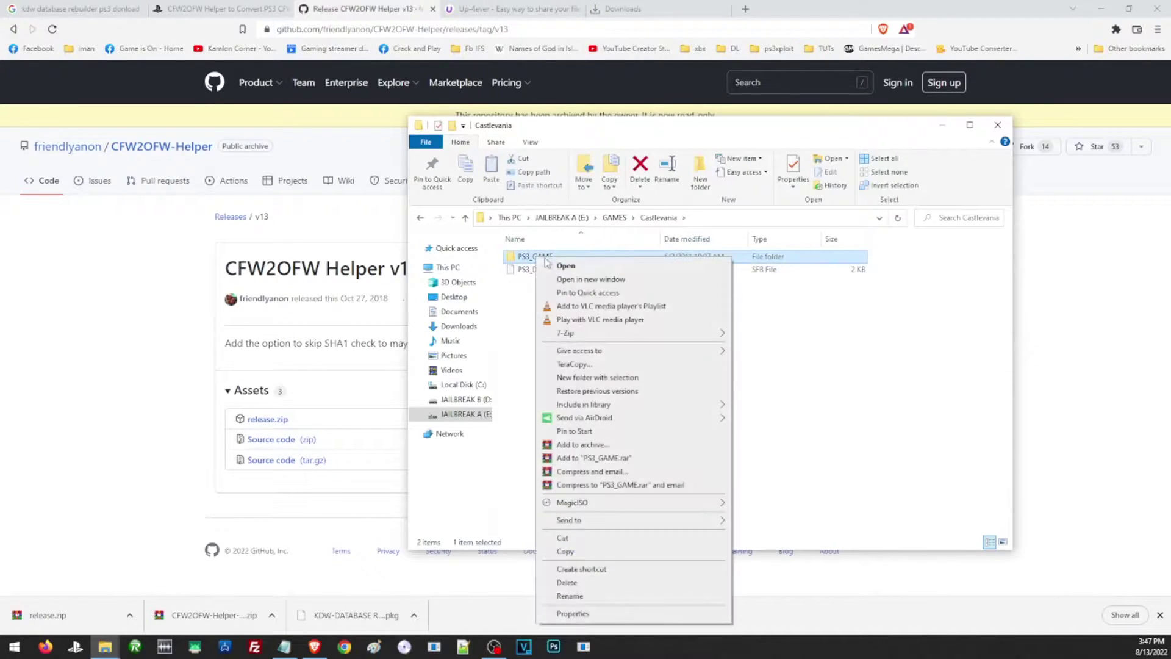
{"action": "left_click", "coordinate": [565, 551]}
Paste the copied PS3_GAME folder into the release folder in Documents, alongside CFW2OFW Helper.
{"action": "left_click", "coordinate": [420, 218]}
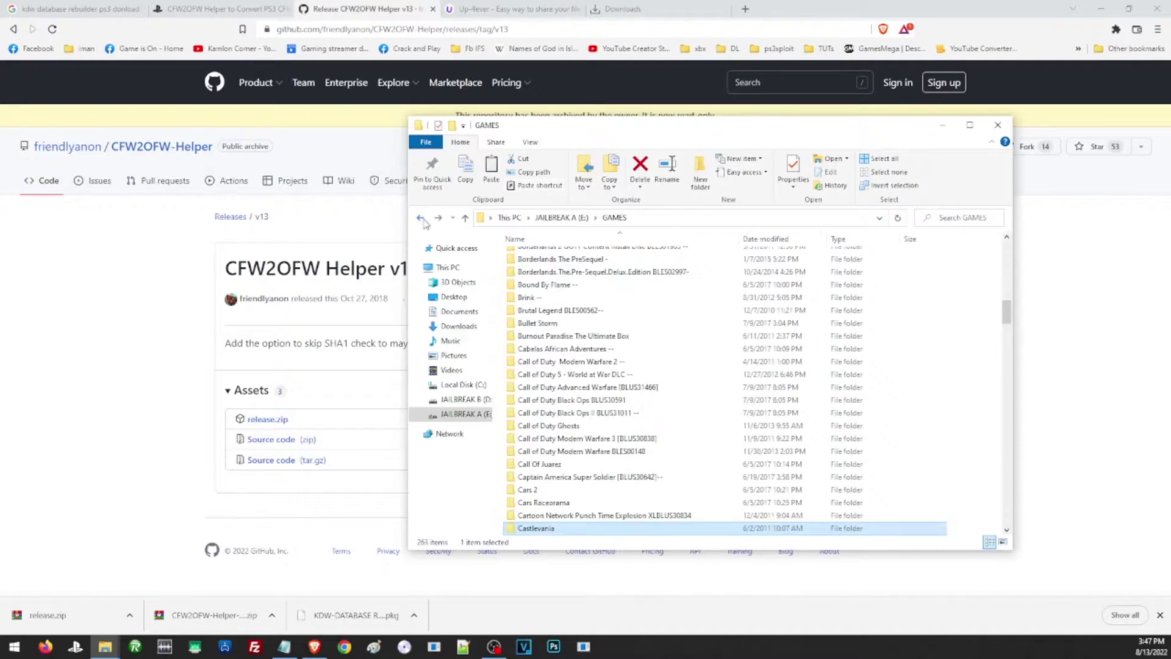
{"action": "left_click", "coordinate": [420, 218]}
{"action": "left_click", "coordinate": [421, 218]}
{"action": "right_click", "coordinate": [569, 330]}
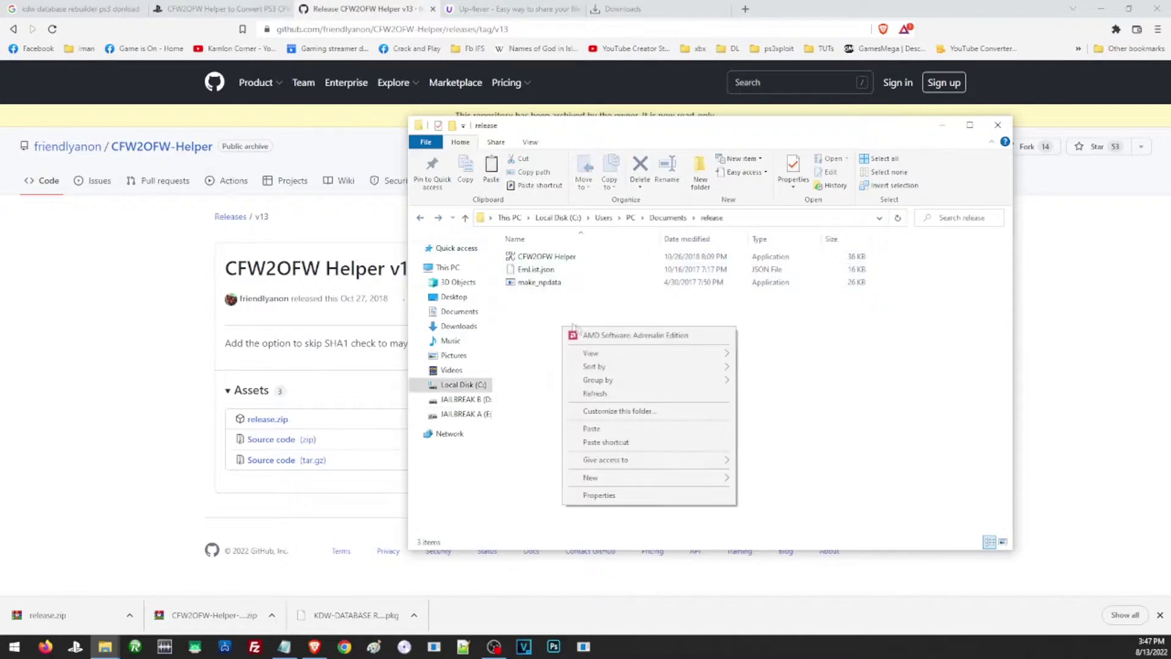
{"action": "left_click", "coordinate": [626, 430]}
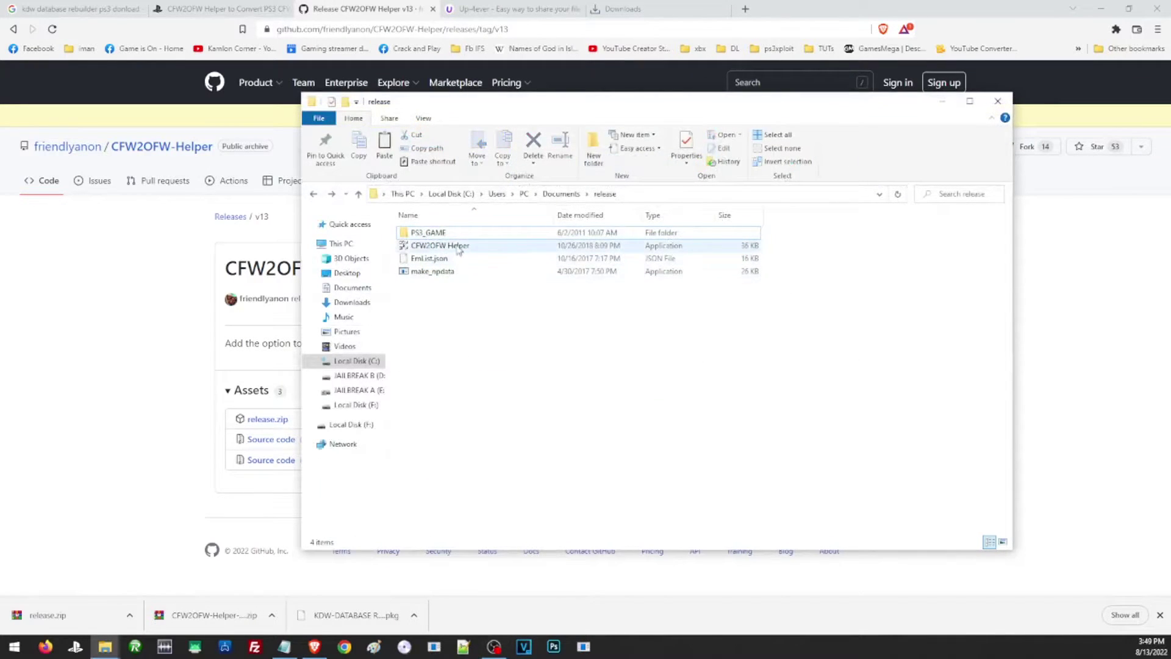
Convert the game with CFW2OFW Helper, exit the tool and open the resulting Castlevania_Lords_of_Shadow_(BLES01047) folder.
{"action": "double_click", "coordinate": [439, 246]}
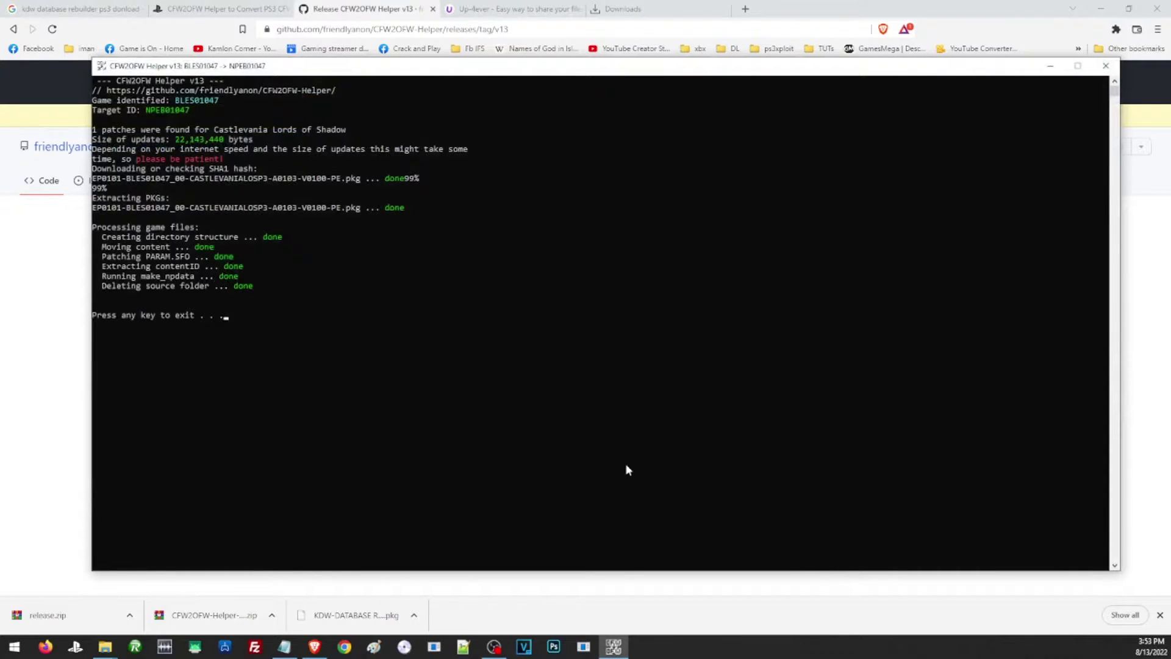
{"action": "key", "text": "Return"}
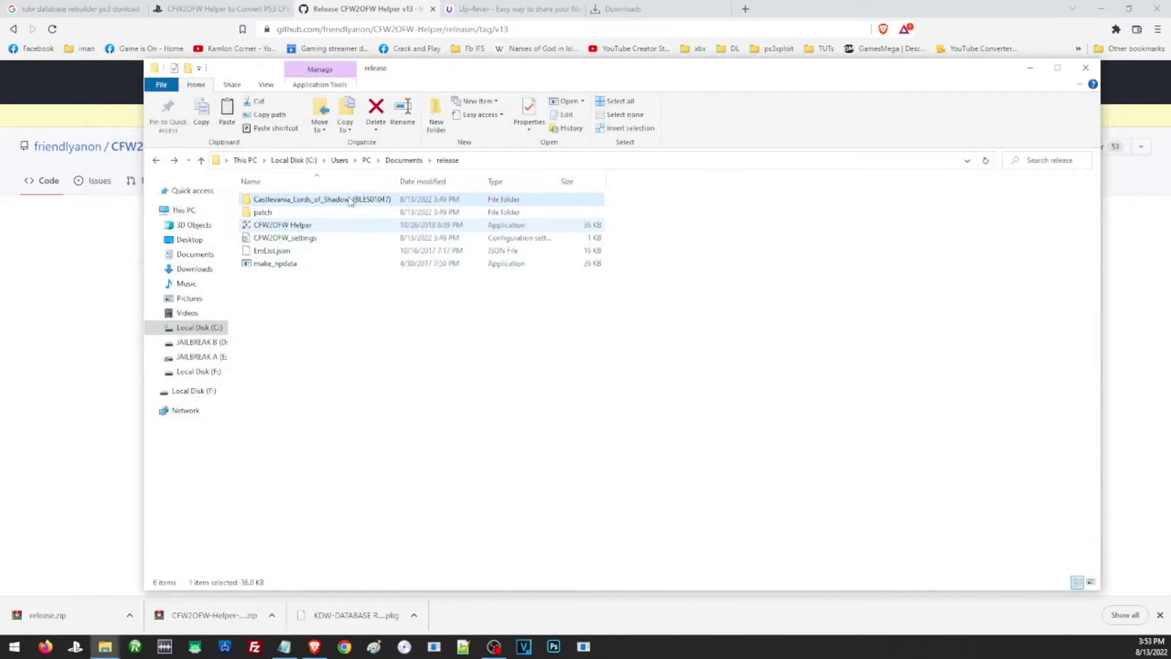
{"action": "double_click", "coordinate": [351, 200]}
{"action": "left_click_drag", "start_coordinate": [282, 230], "coordinate": [298, 209]}
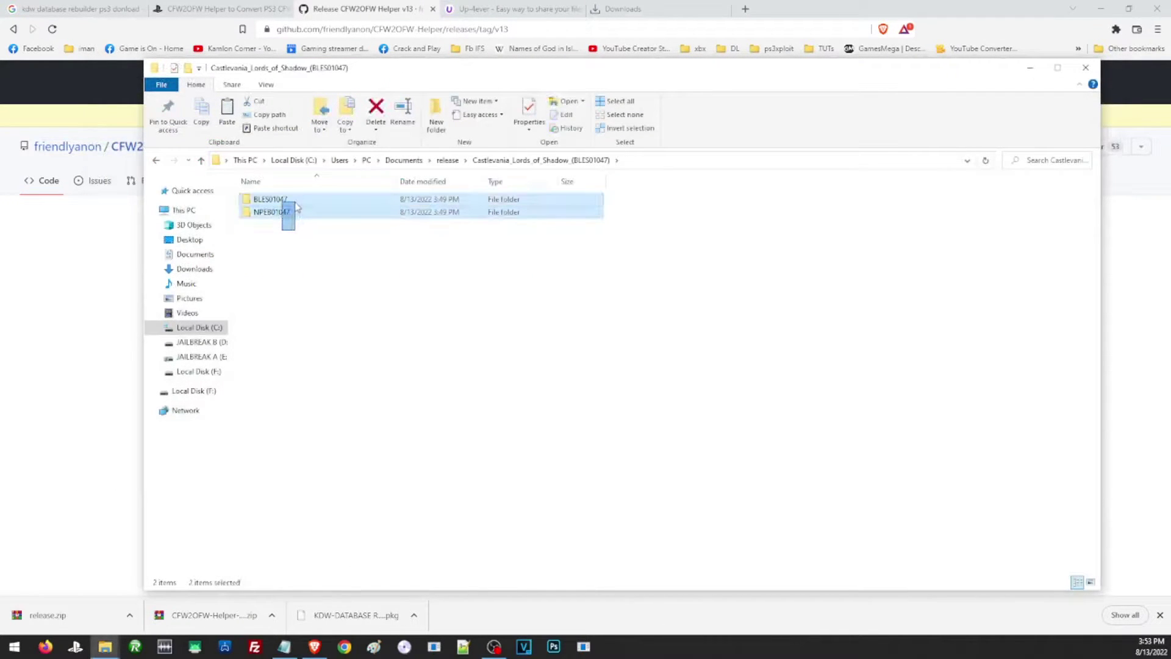
Check the file system of Local Disk (F:) in its properties and look inside its HDD0.GAME folder.
{"action": "left_click", "coordinate": [206, 374]}
{"action": "right_click", "coordinate": [205, 375]}
{"action": "left_click", "coordinate": [231, 356]}
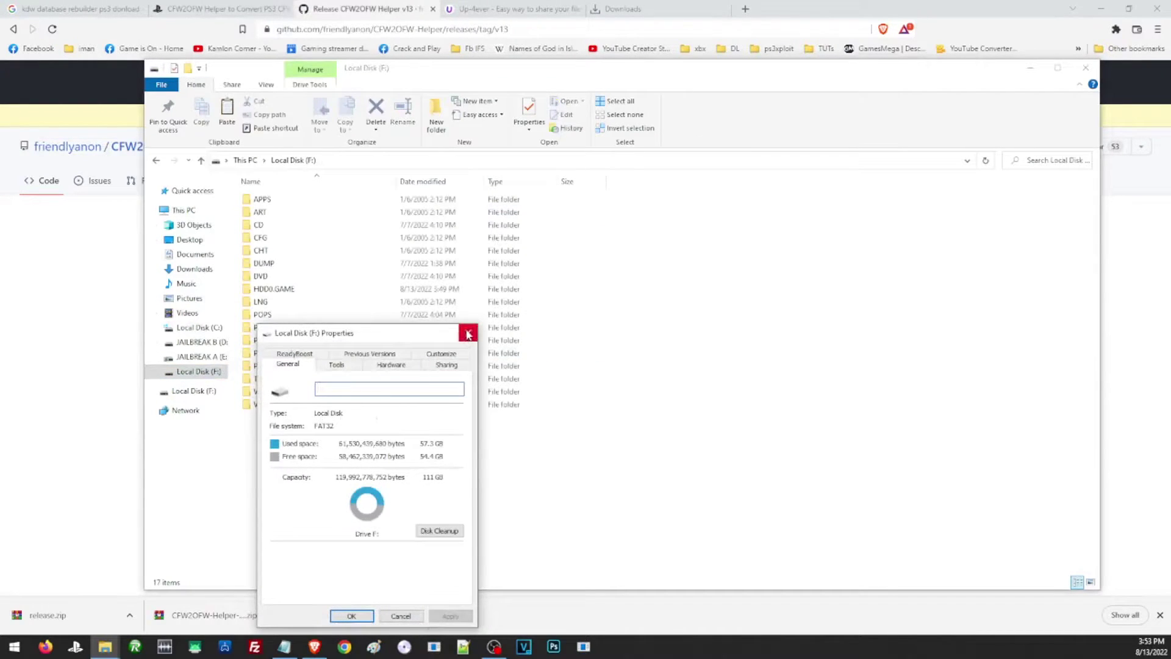
{"action": "left_click", "coordinate": [468, 334]}
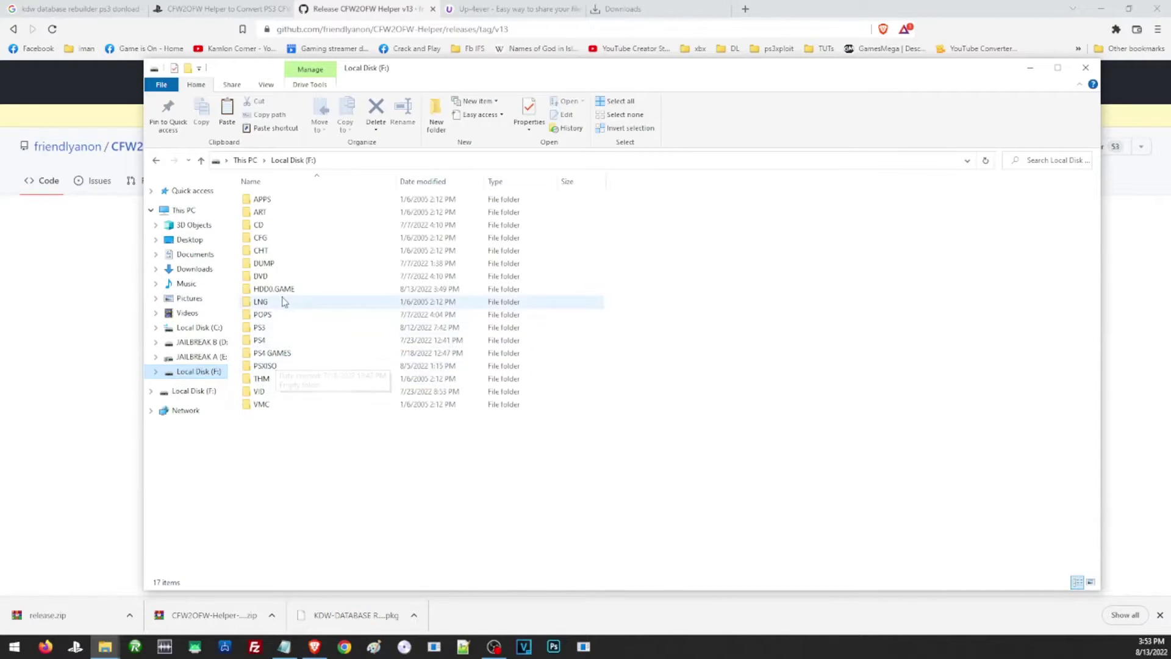
{"action": "double_click", "coordinate": [284, 291]}
{"action": "left_click", "coordinate": [157, 161]}
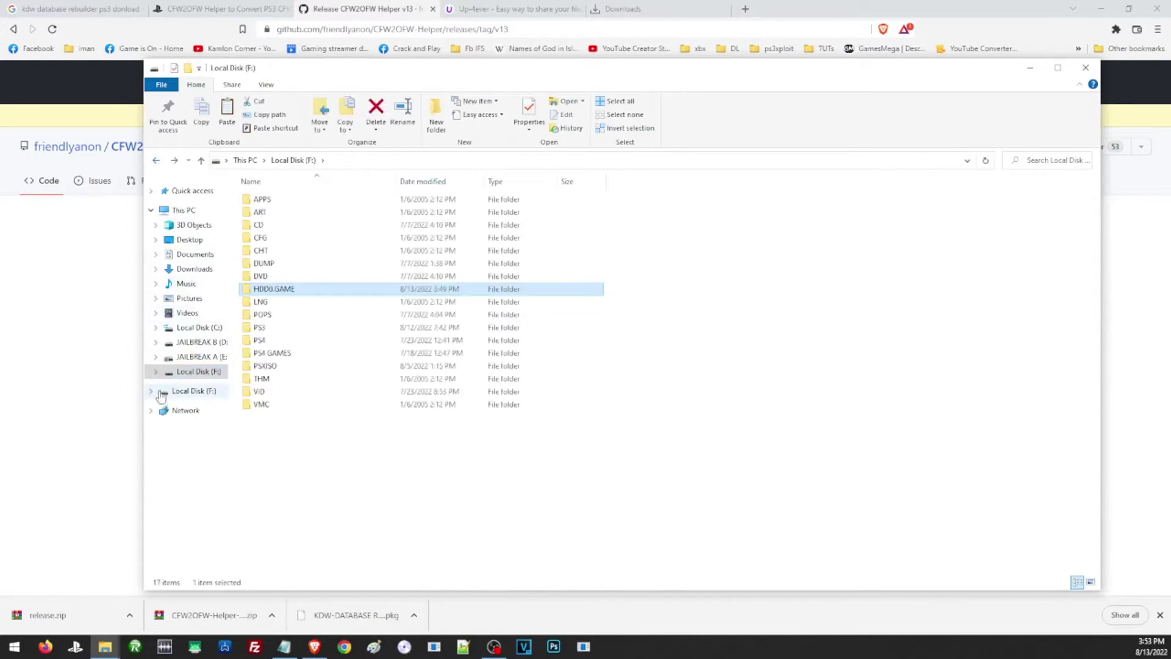
Copy the converted BLES01047 and NPEB01047 folders into the HDD0.GAME folder on Local Disk (F:).
{"action": "left_click", "coordinate": [157, 160]}
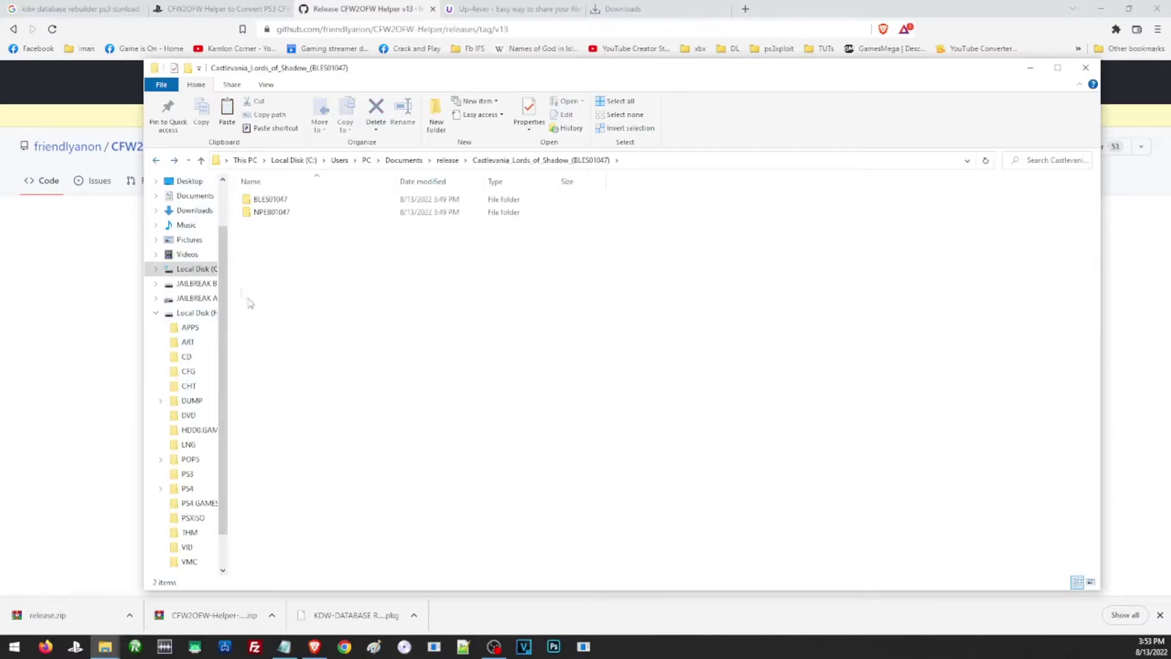
{"action": "left_click_drag", "start_coordinate": [250, 303], "coordinate": [290, 201]}
{"action": "right_click", "coordinate": [288, 199]}
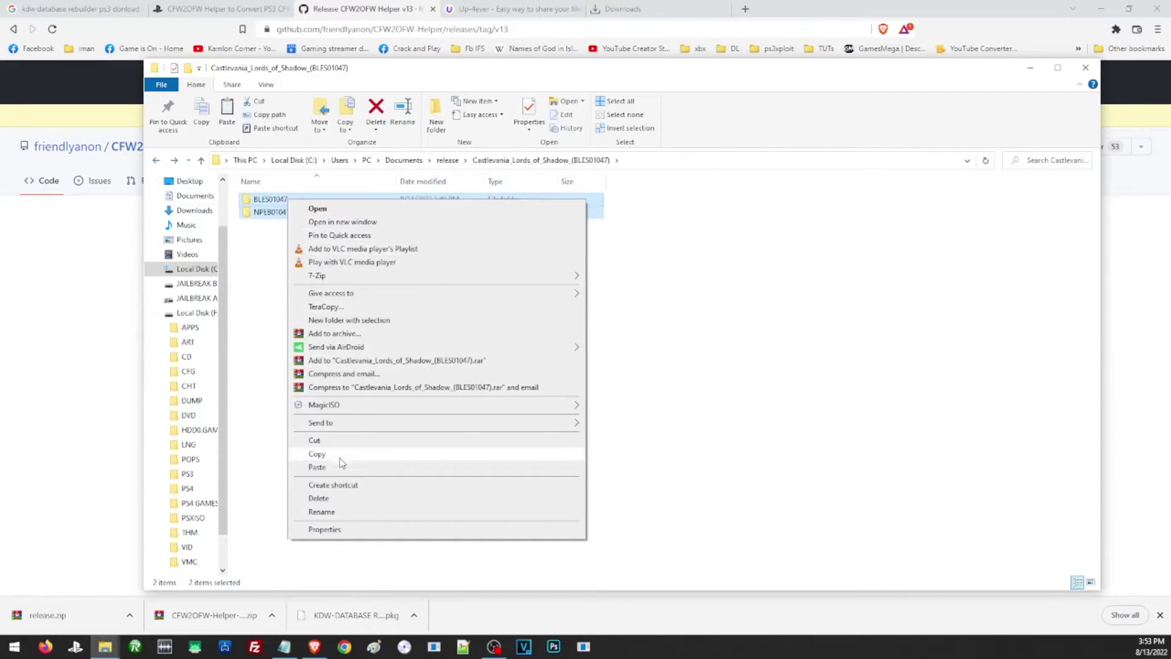
{"action": "left_click", "coordinate": [338, 457]}
{"action": "left_click", "coordinate": [199, 503]}
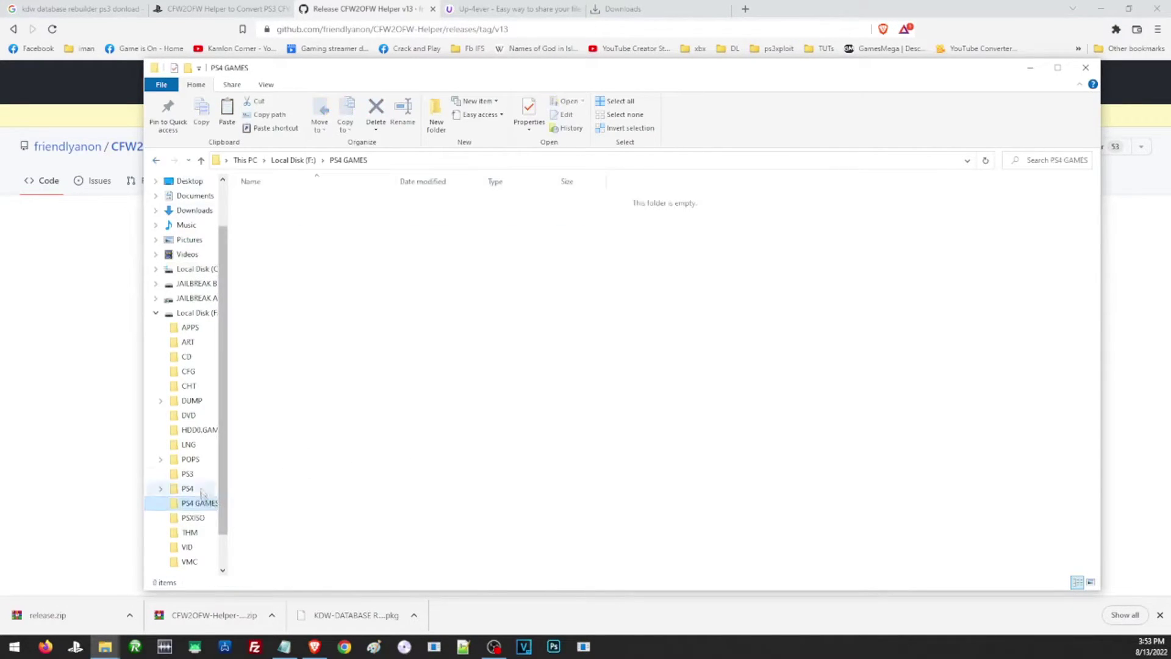
{"action": "left_click", "coordinate": [205, 430]}
{"action": "right_click", "coordinate": [308, 267]}
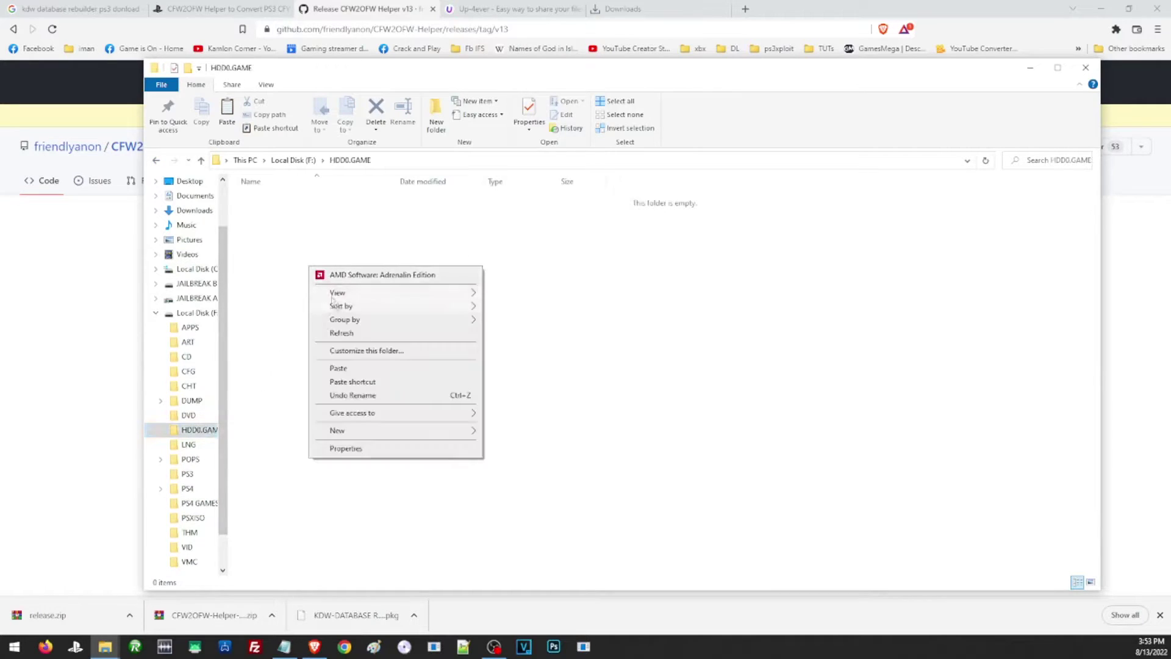
{"action": "left_click", "coordinate": [362, 370]}
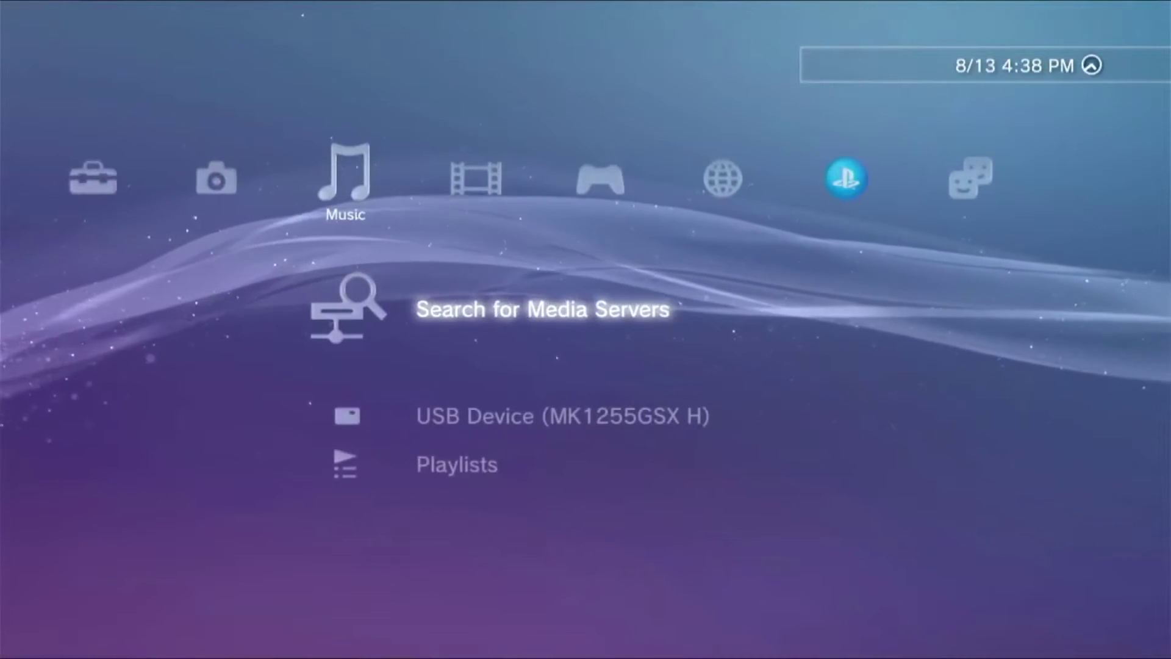
Check the USB device entry under Music and Video on the PS3 home menu.
{"action": "key", "text": "Down"}
{"action": "key", "text": "Down"}
{"action": "key", "text": "Up"}
{"action": "key", "text": "Right"}
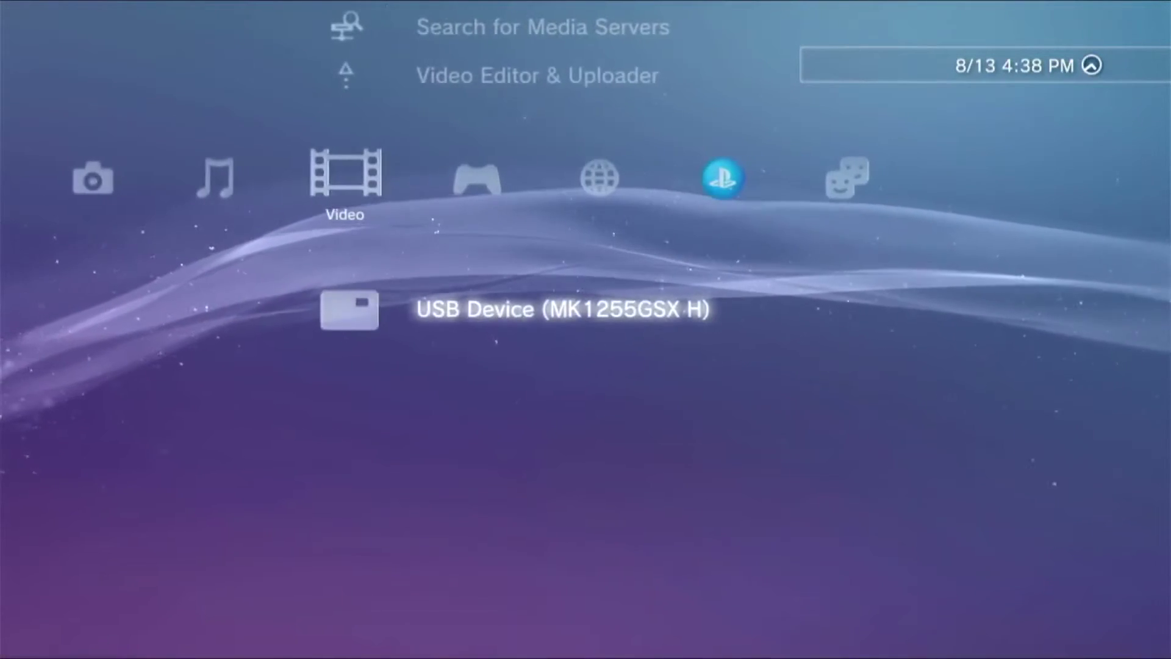
{"action": "key", "text": "Left"}
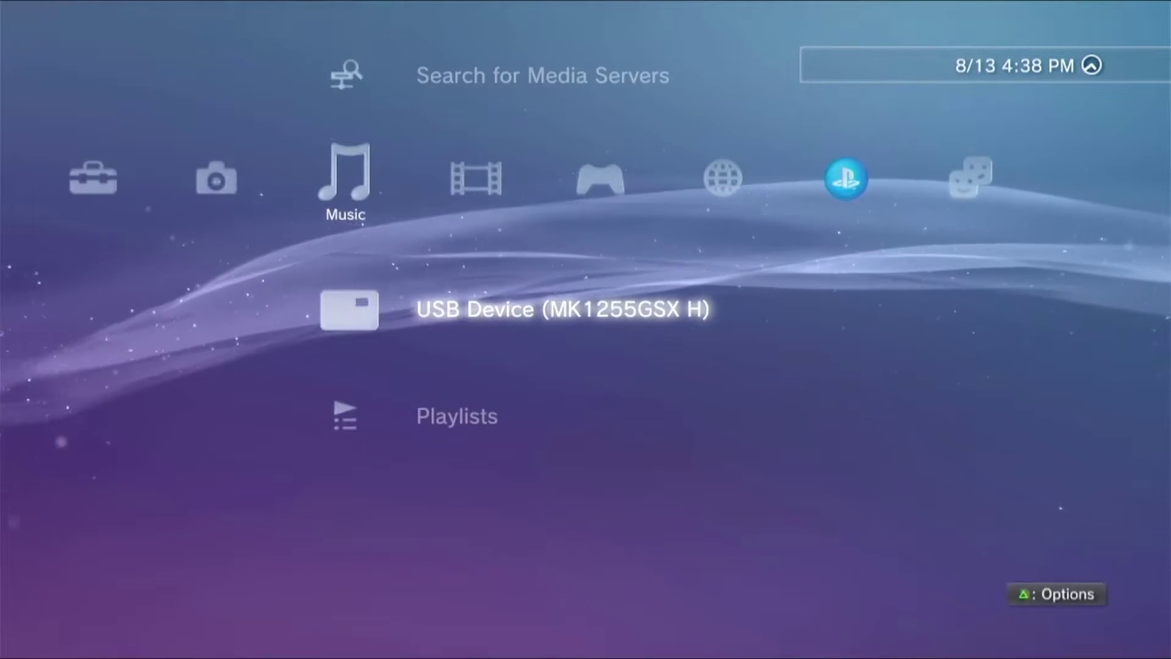
Look for the USB device entry in the Video category of the home menu.
{"action": "key", "text": "Down"}
{"action": "key", "text": "Right"}
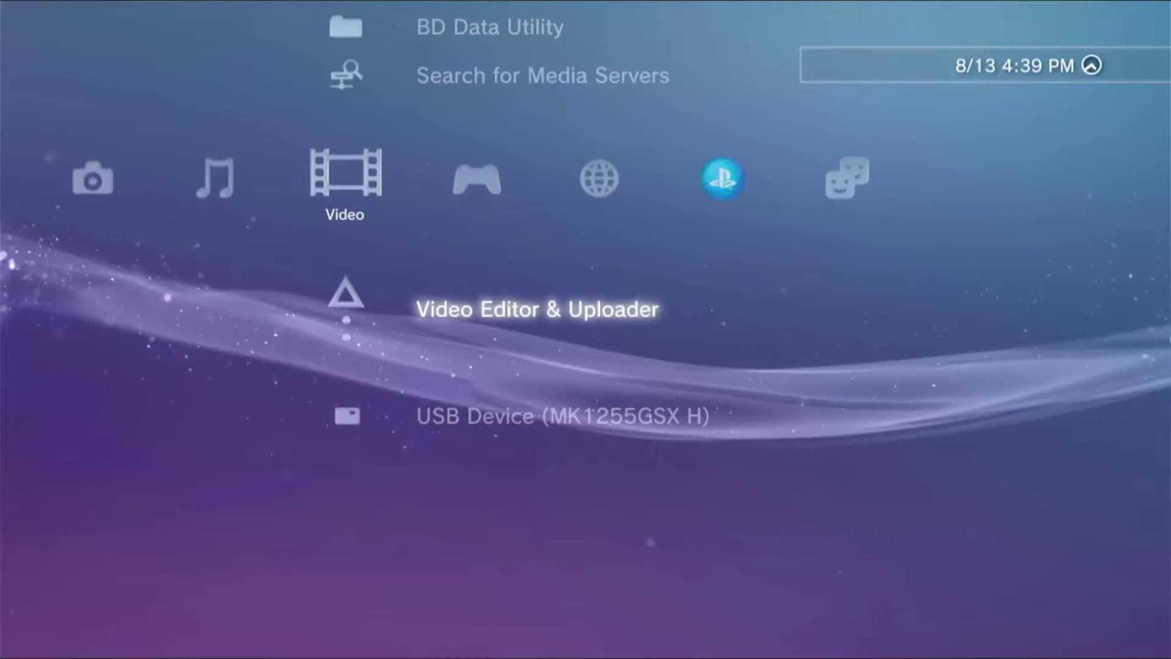
{"action": "key", "text": "Down"}
{"action": "key", "text": "Up"}
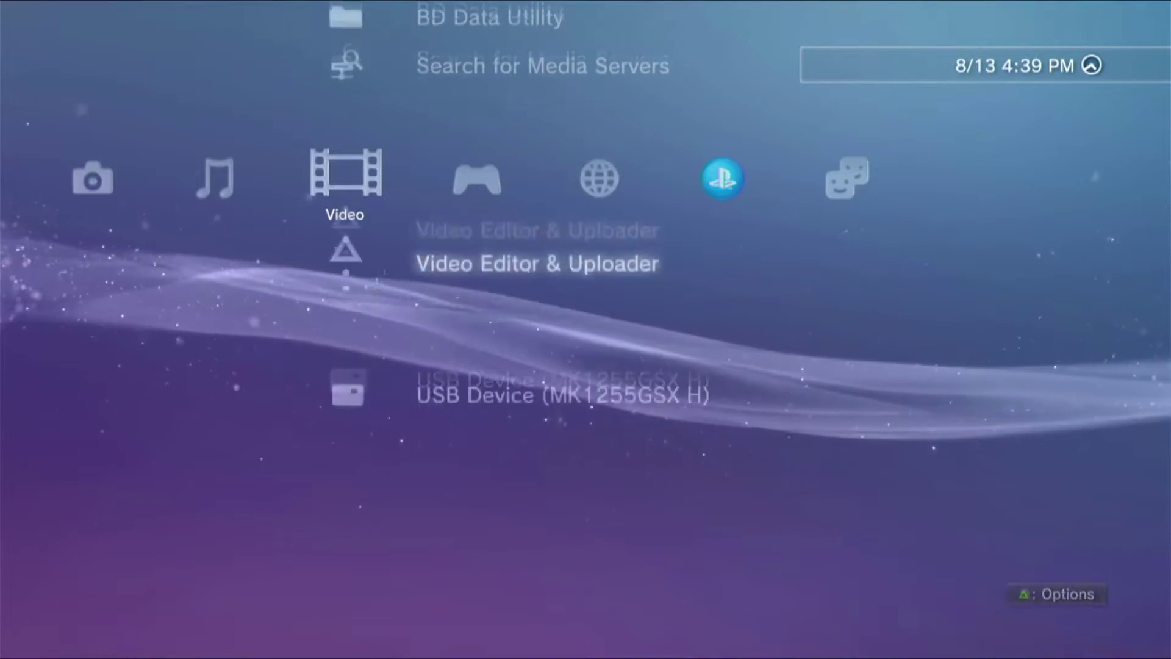
Check the KDW-REBUILD DATABASE entry under Game and find KDW-DATABASE REBUILDER.pkg in Package Manager.
{"action": "key", "text": "Right"}
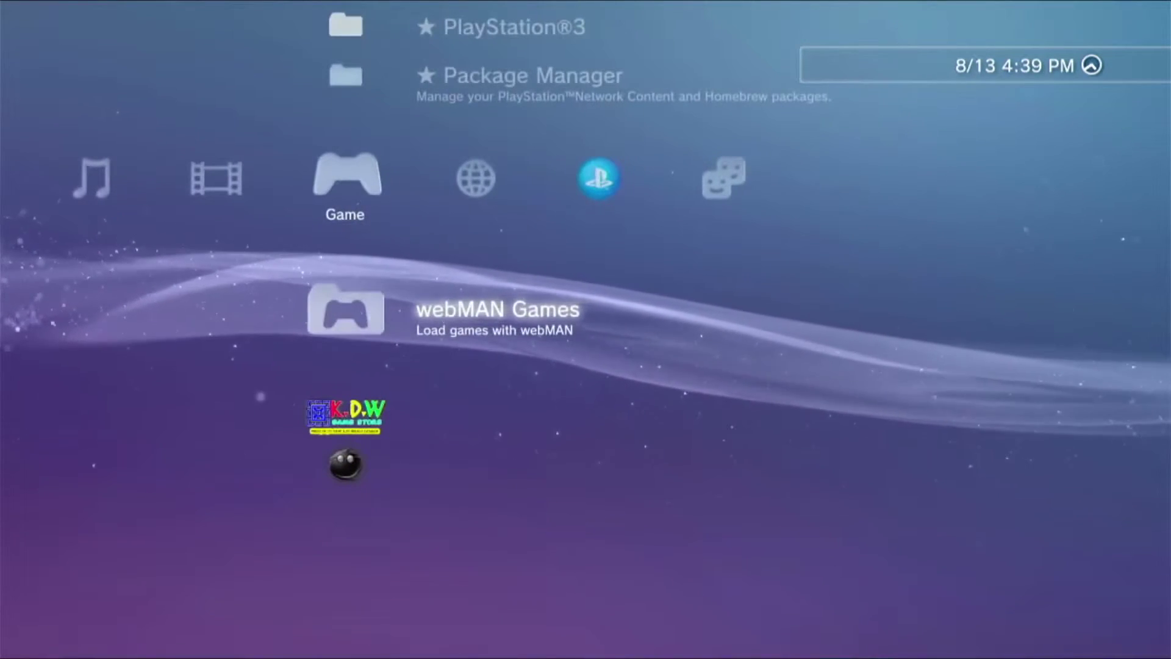
{"action": "key", "text": "Up"}
{"action": "key", "text": "Return"}
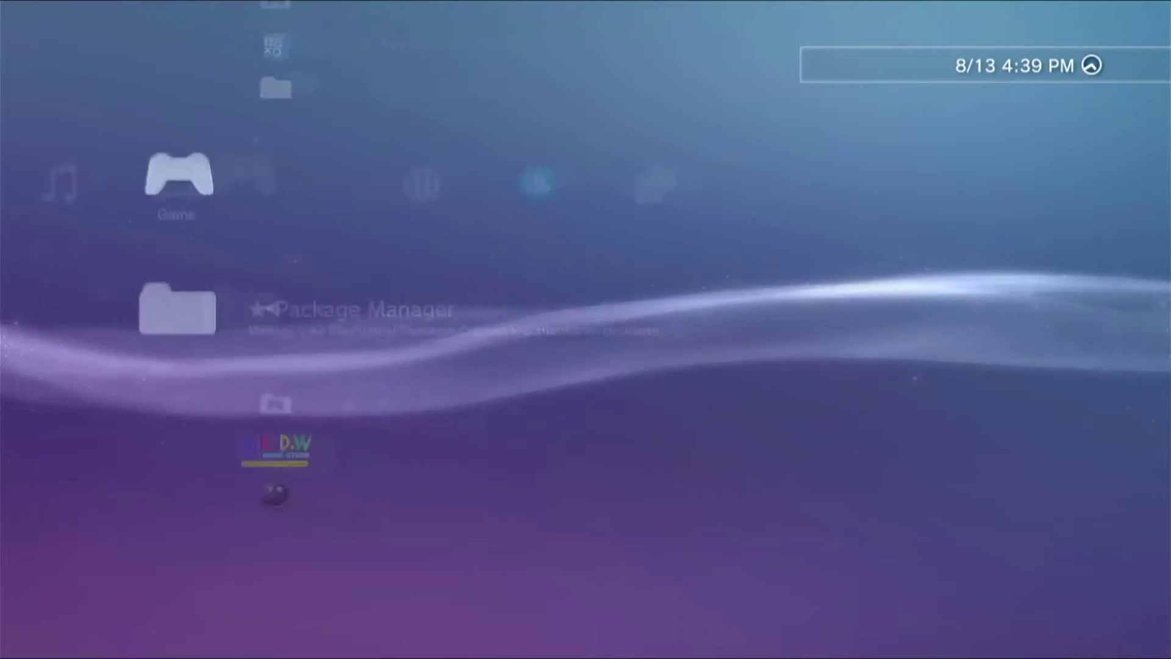
{"action": "key", "text": "Down"}
{"action": "key", "text": "Return"}
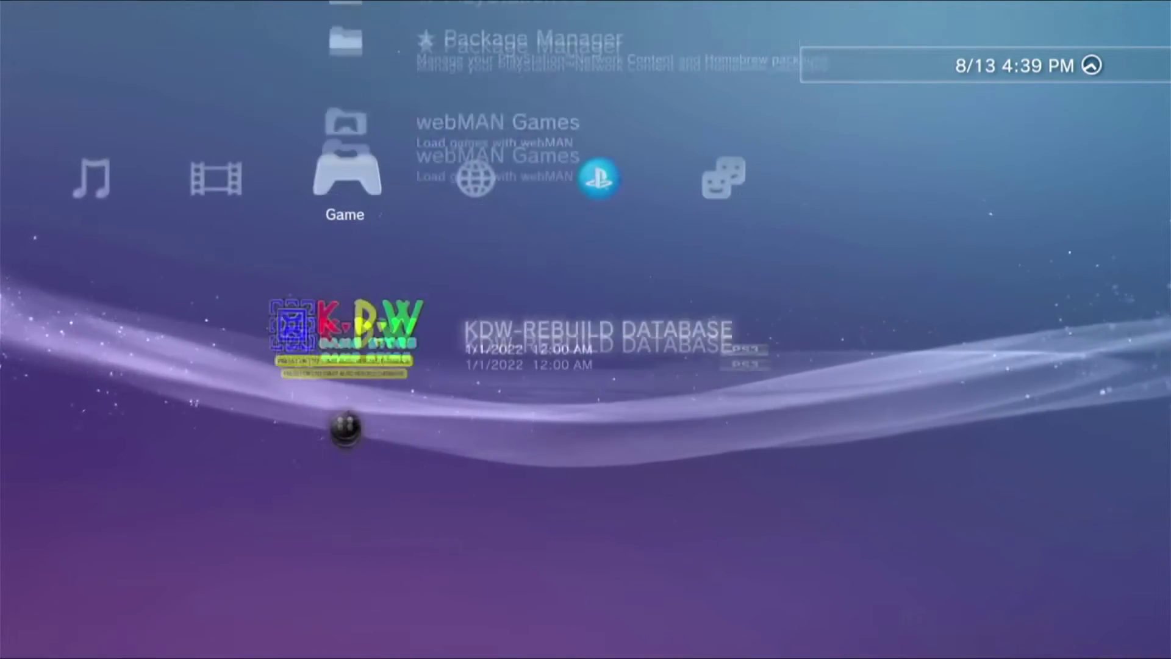
{"action": "key", "text": "Up"}
{"action": "key", "text": "Up"}
{"action": "key", "text": "Return"}
{"action": "key", "text": "Down"}
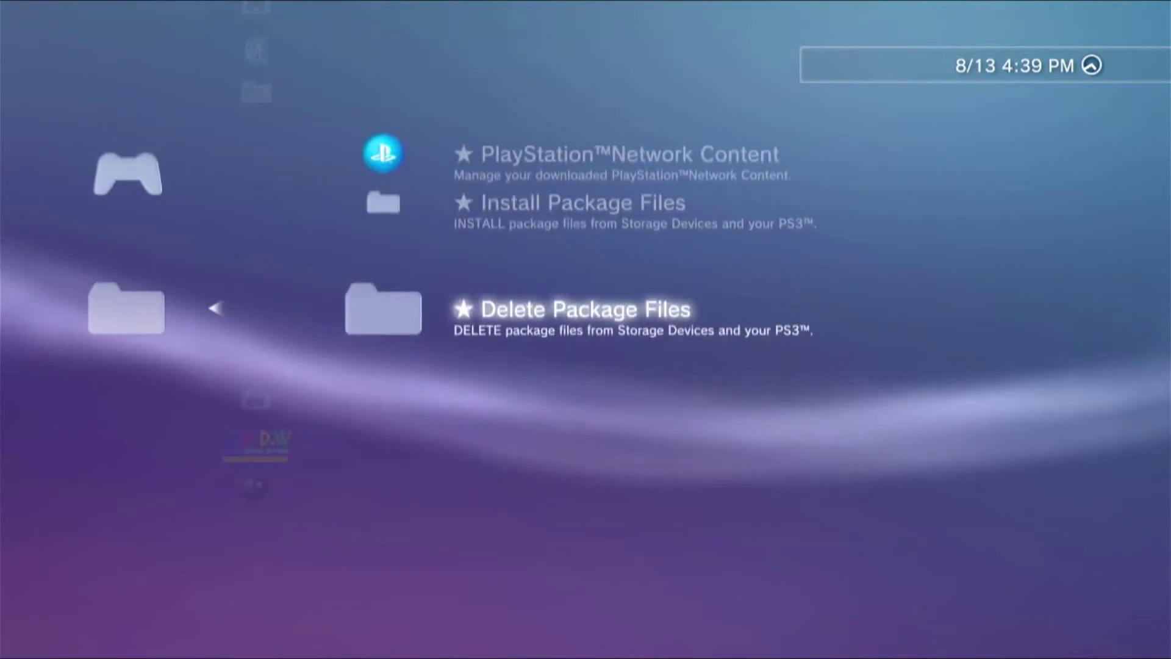
{"action": "key", "text": "Return"}
{"action": "key", "text": "Down"}
{"action": "key", "text": "Return"}
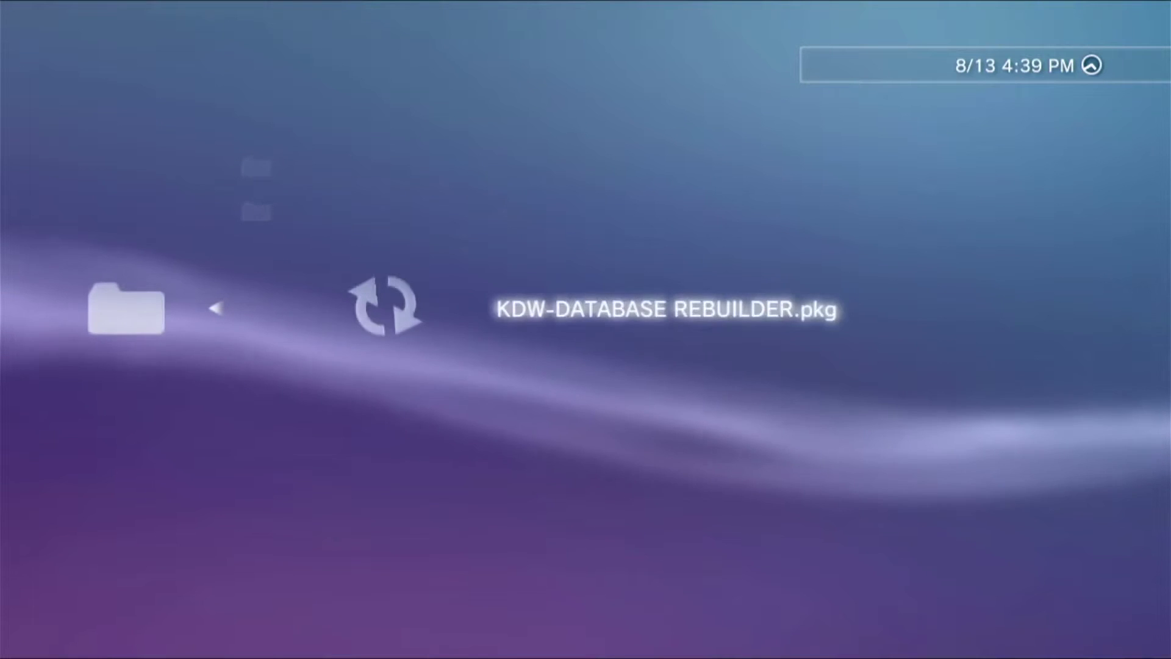
{"action": "key", "text": "Return"}
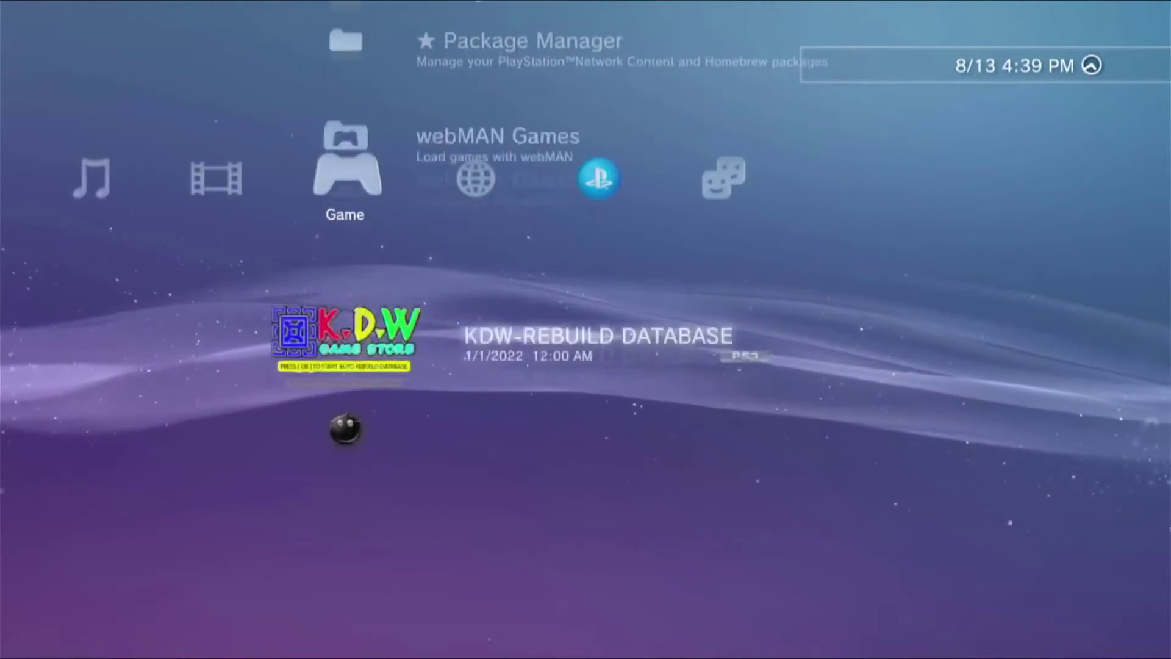
Launch mmCM, enter its desktop and browse from PS3 Root to the HDD0.GAME folder on dev_usb006.
{"action": "key", "text": "Down"}
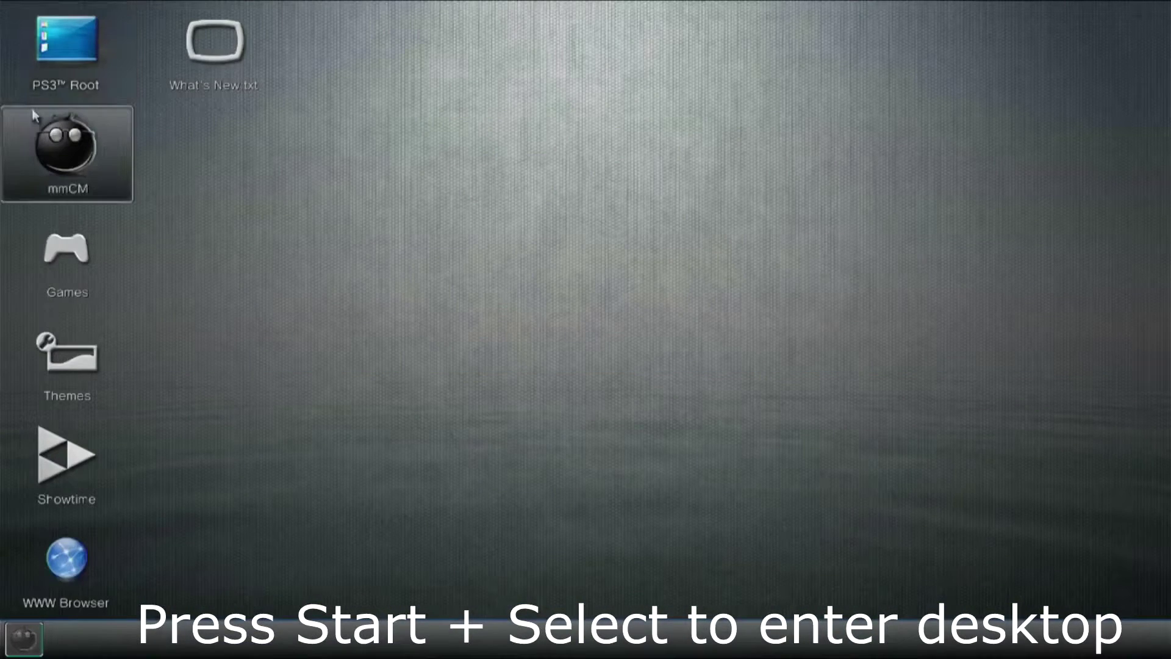
{"action": "left_click", "coordinate": [86, 92]}
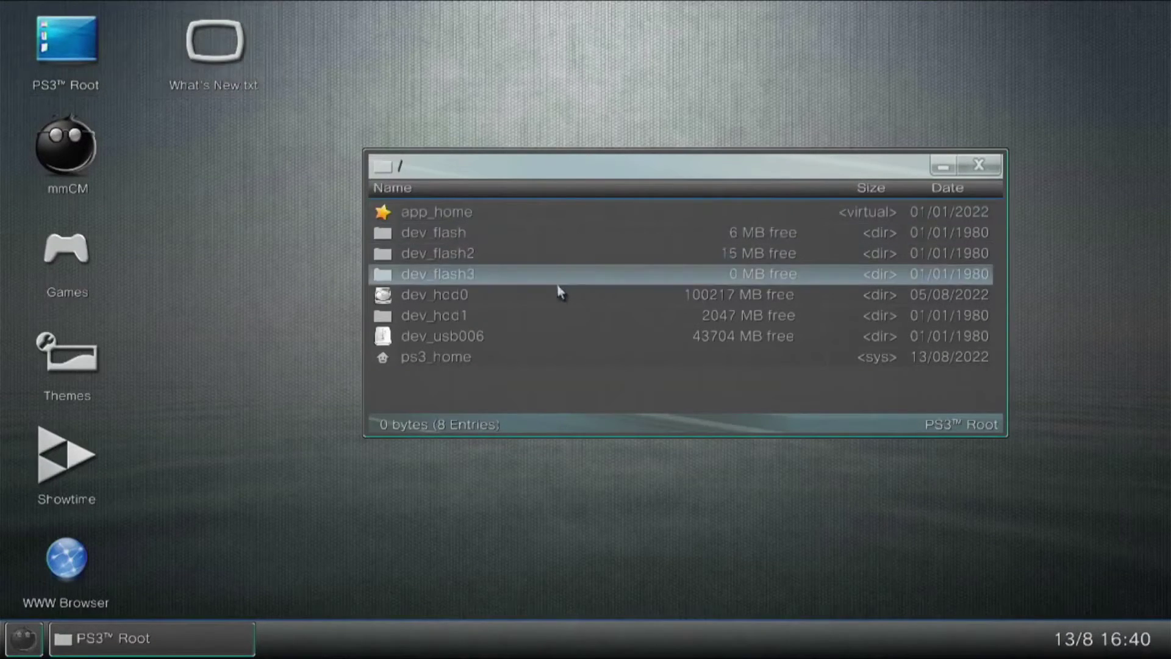
{"action": "left_click", "coordinate": [695, 338]}
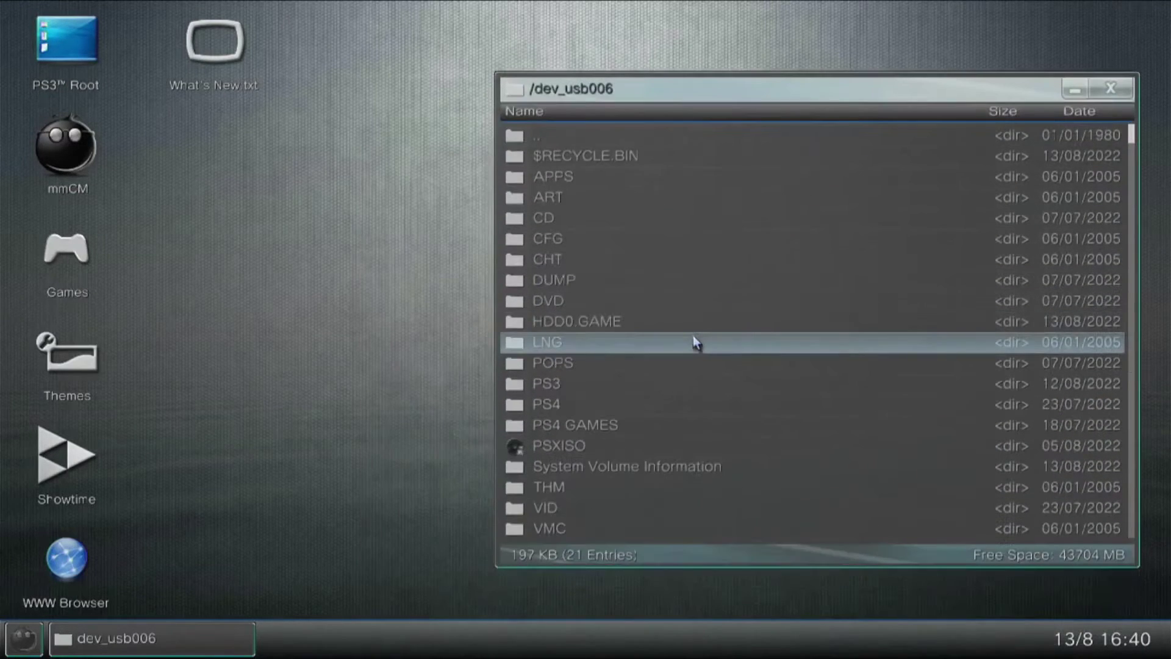
{"action": "left_click", "coordinate": [694, 322]}
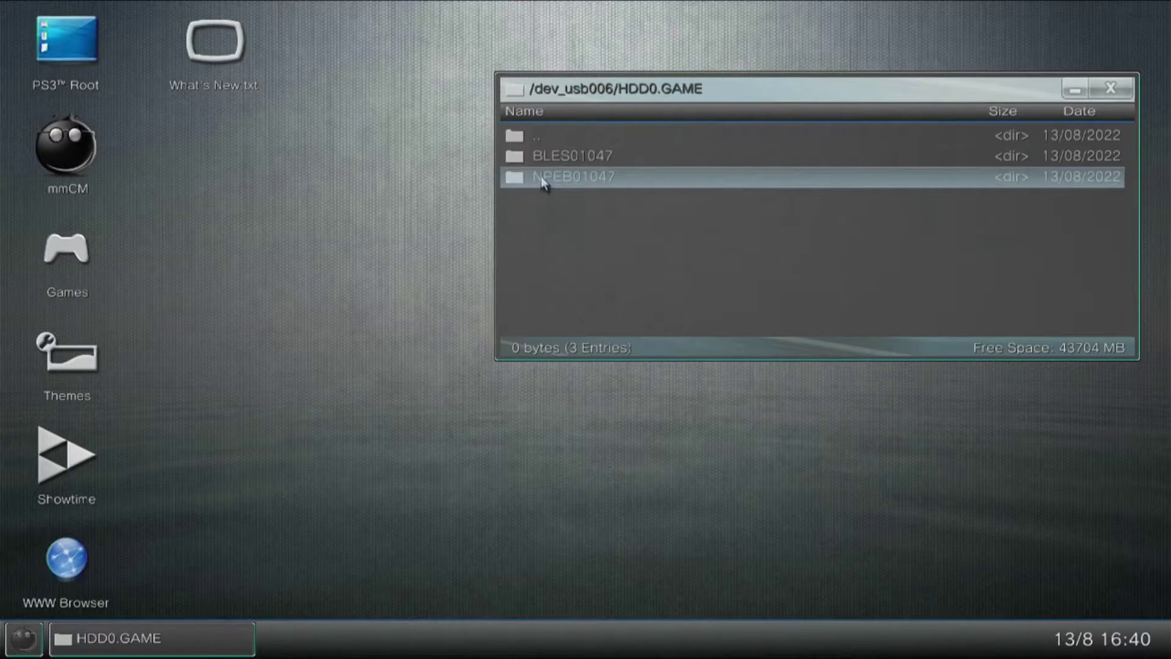
Open a second PS3 Root window and browse to /dev_hdd0/game.
{"action": "left_click", "coordinate": [102, 43]}
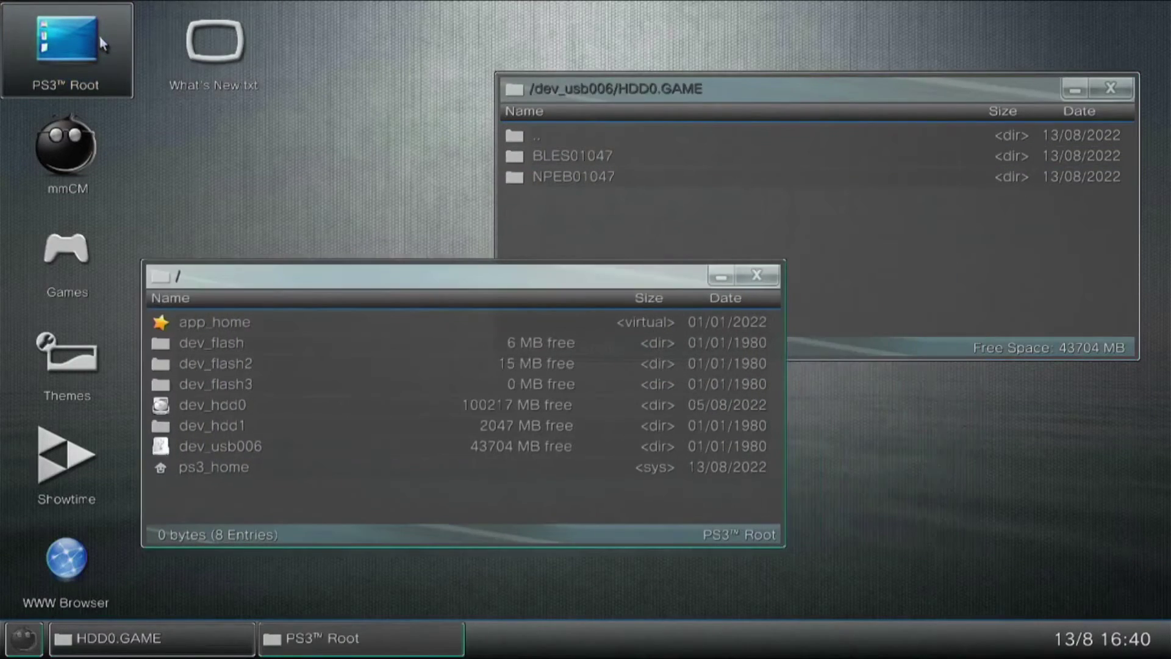
{"action": "left_click", "coordinate": [419, 413]}
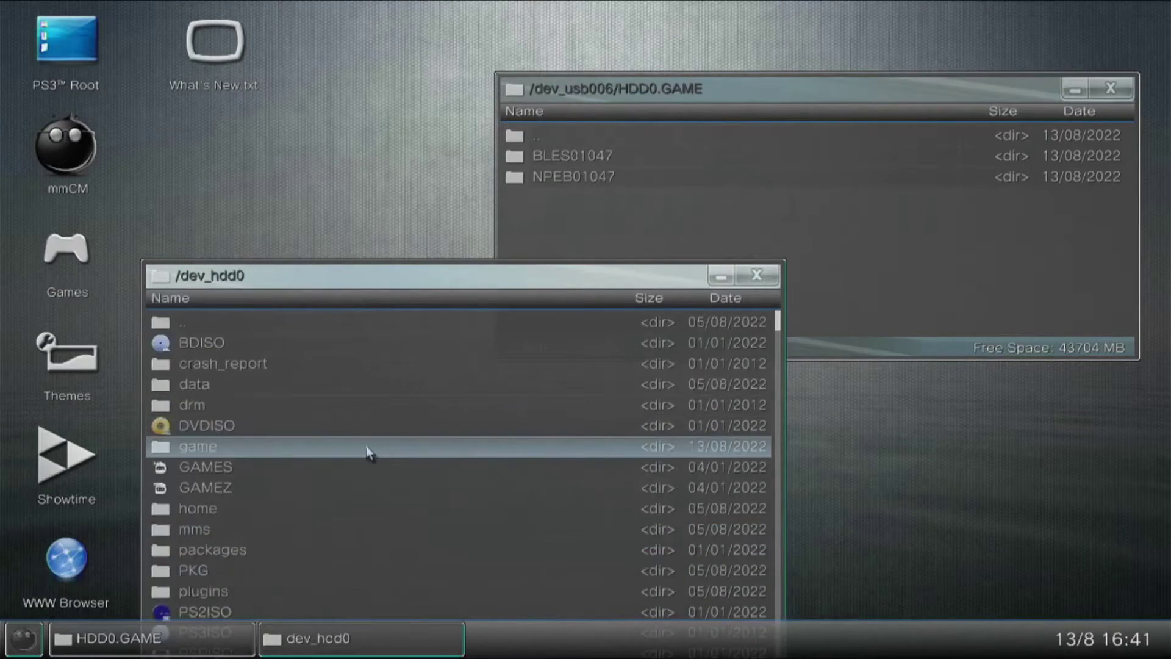
{"action": "left_click", "coordinate": [368, 451]}
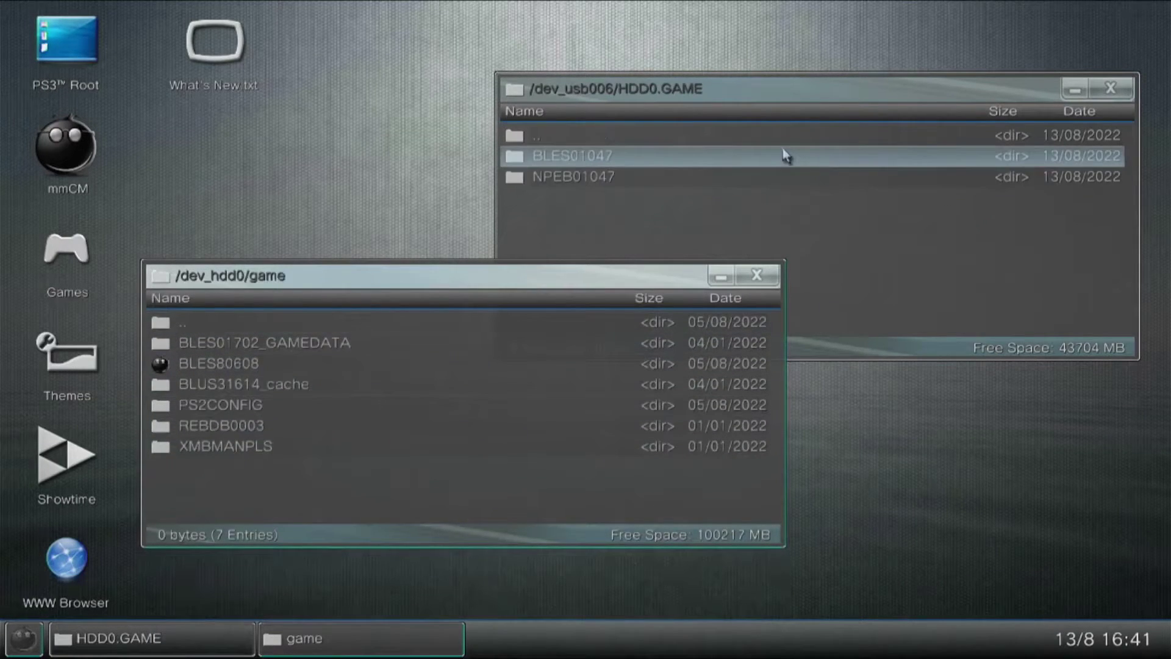
Copy the BLES01047 and NPEB01047 folders from the USB drive's HDD0.GAME folder into /dev_hdd0/game.
{"action": "left_click", "coordinate": [783, 152]}
{"action": "left_click", "coordinate": [783, 152], "text": "ctrl"}
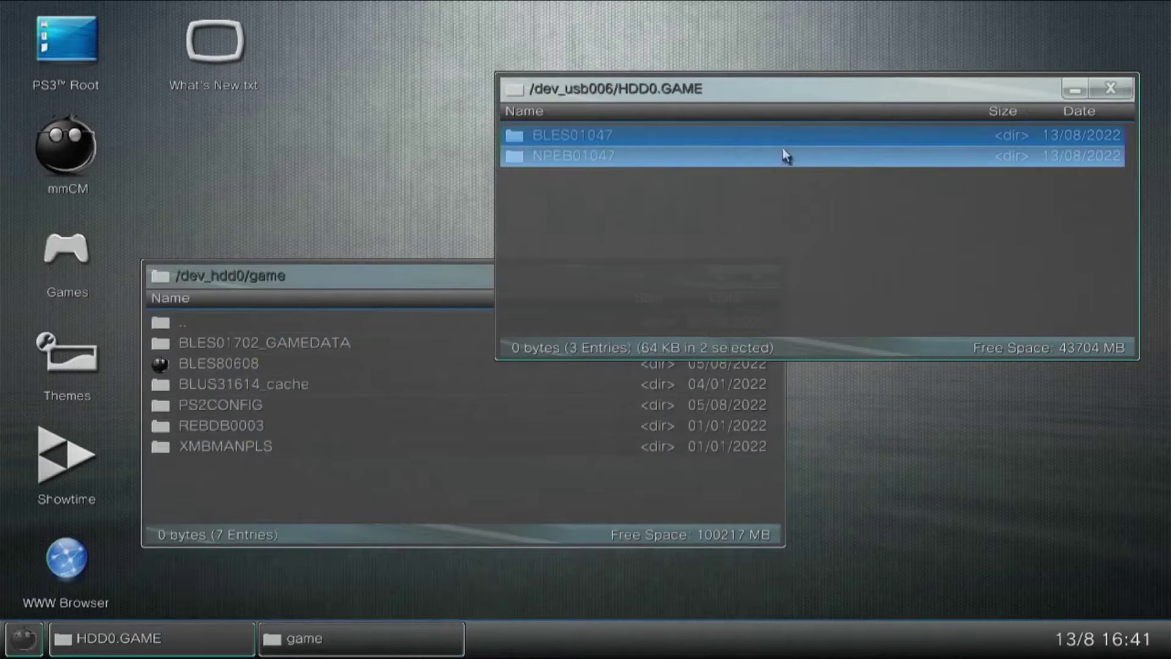
{"action": "right_click", "coordinate": [783, 153]}
{"action": "key", "text": "Return"}
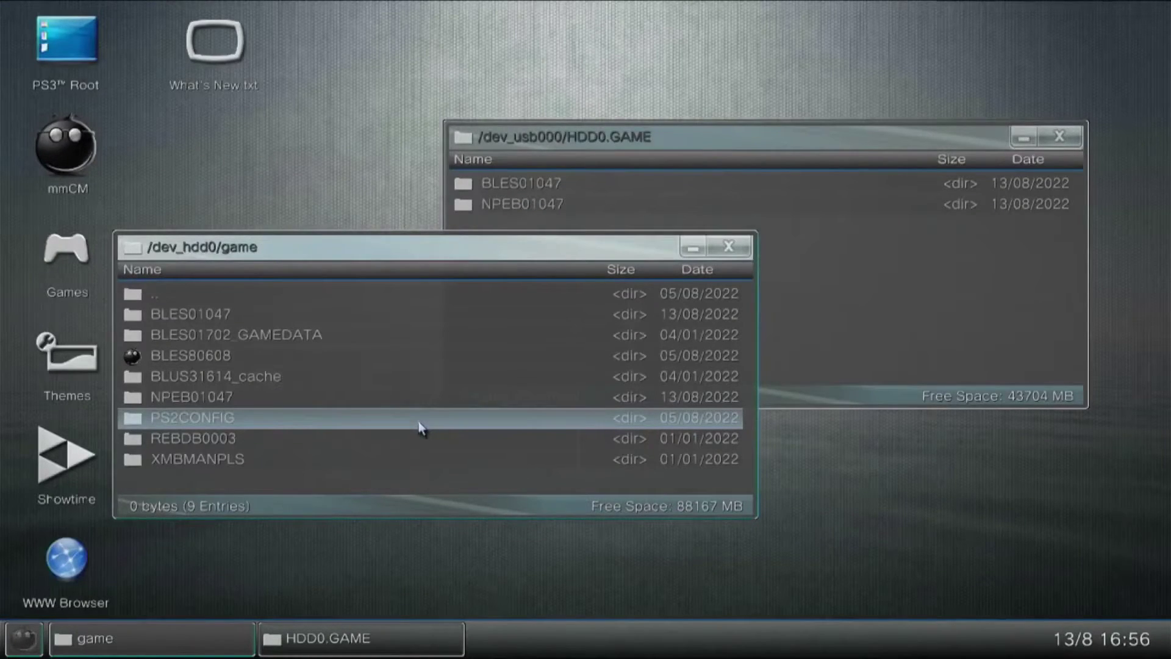
Return to the home menu, run KDW-REBUILD DATABASE and go to the Castlevania Lords of Shadow entry under Game.
{"action": "key", "text": "super"}
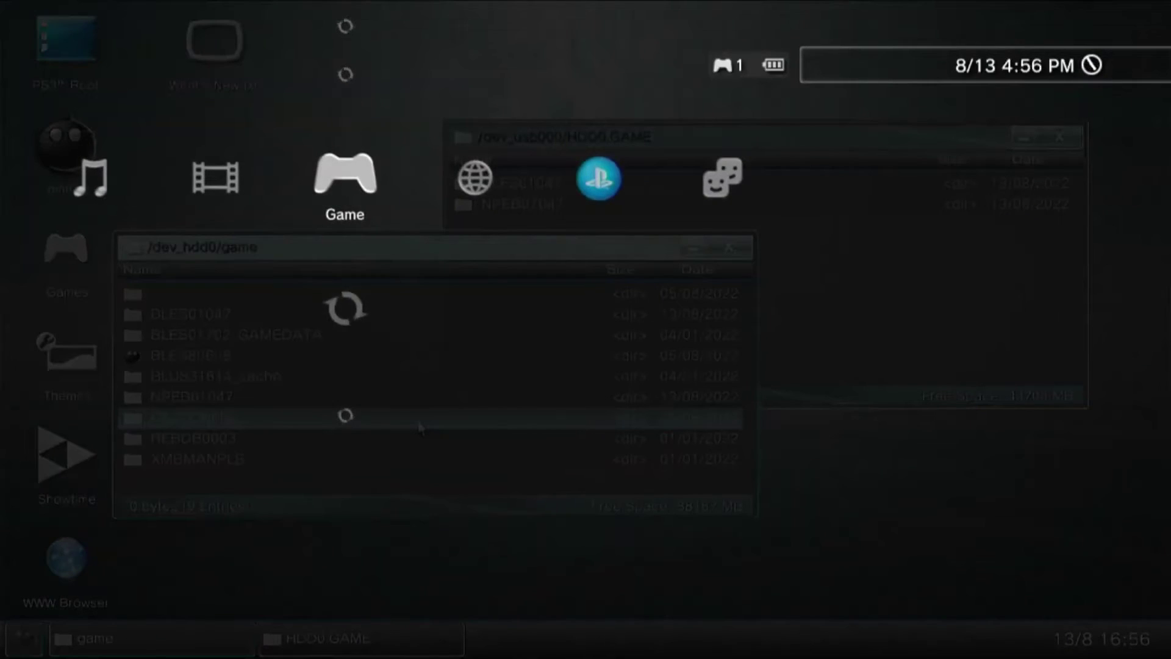
{"action": "key", "text": "Down"}
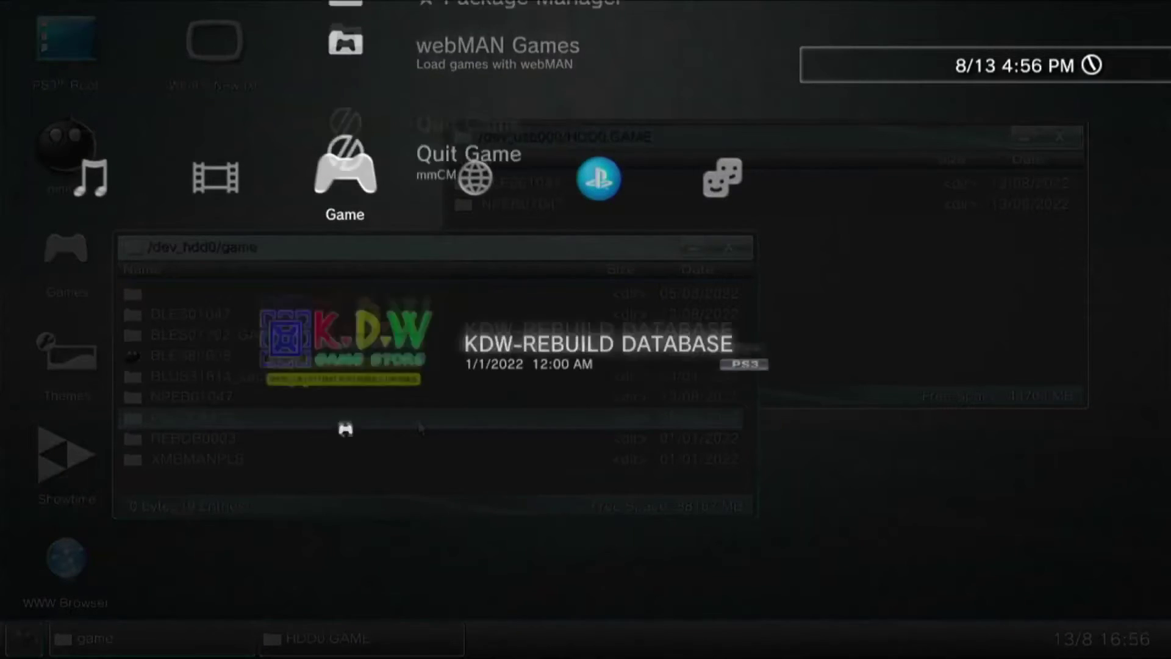
{"action": "key", "text": "Return"}
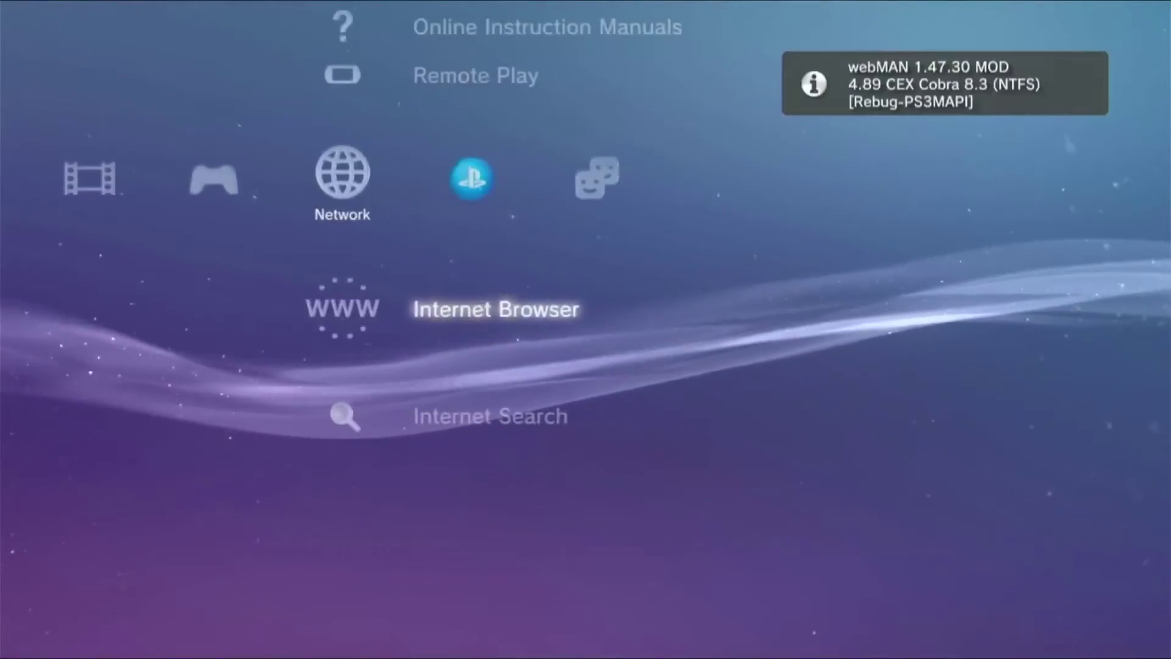
{"action": "key", "text": "Left"}
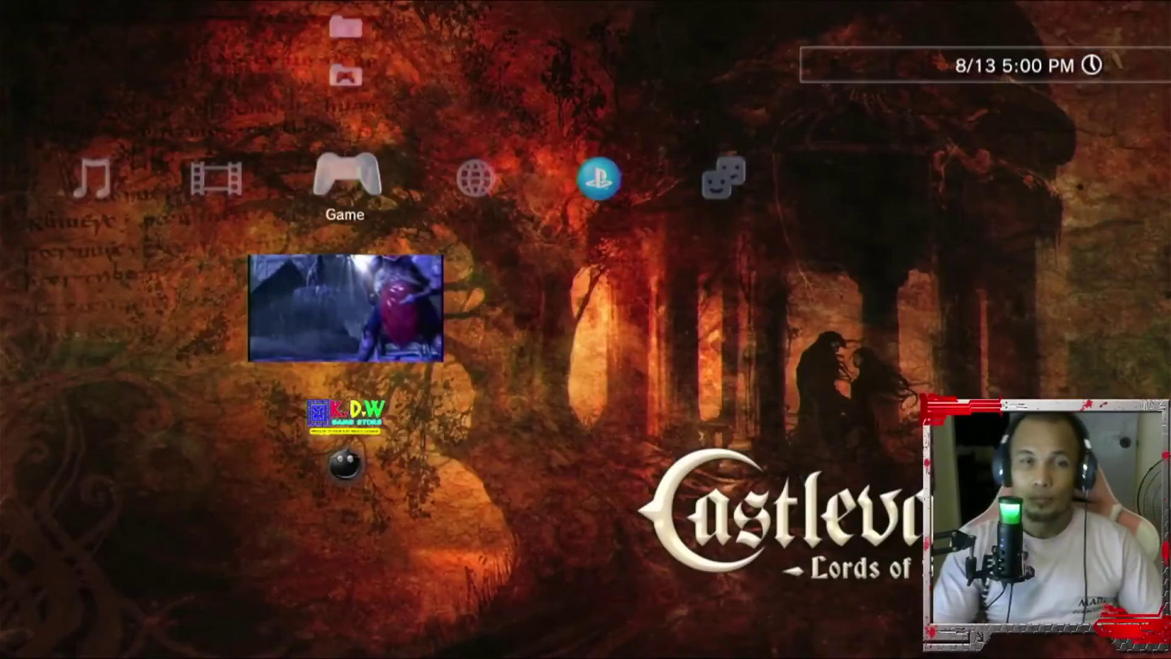